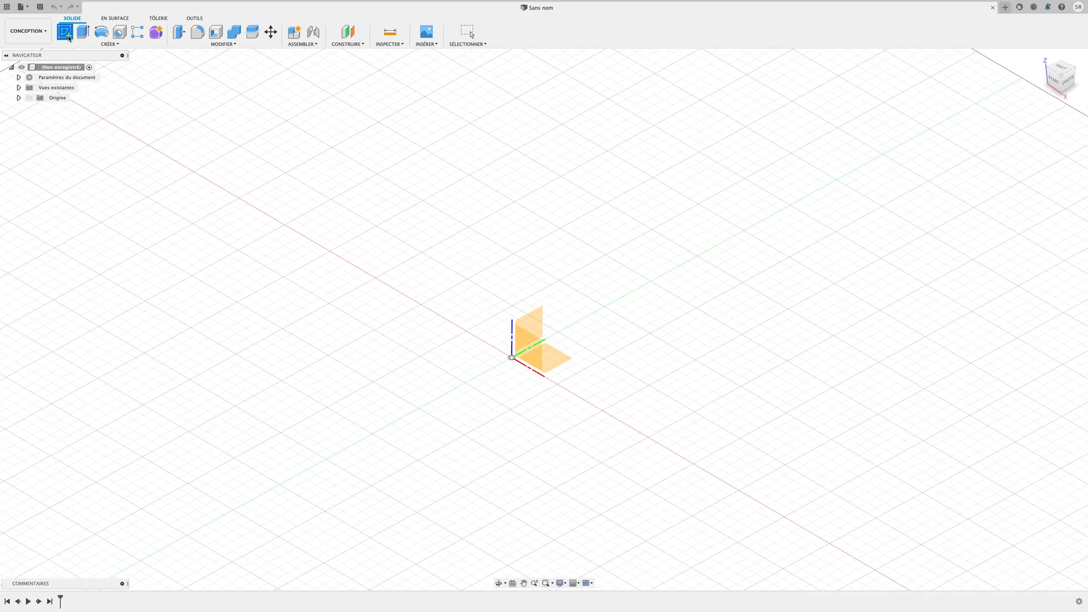
Start a new sketch on the horizontal XY origin plane.
click(553, 357)
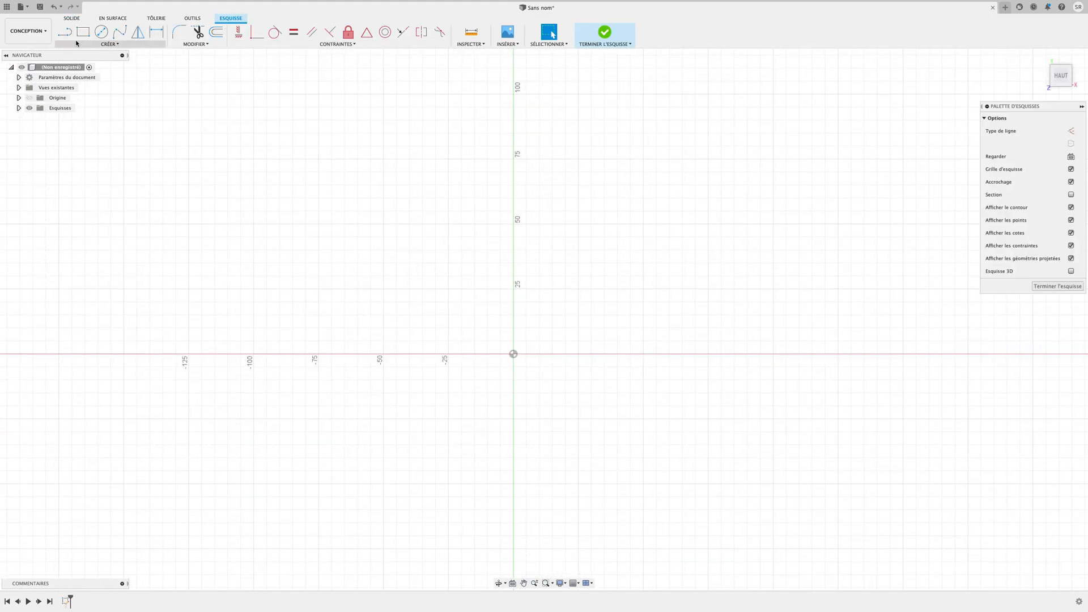
click(53, 7)
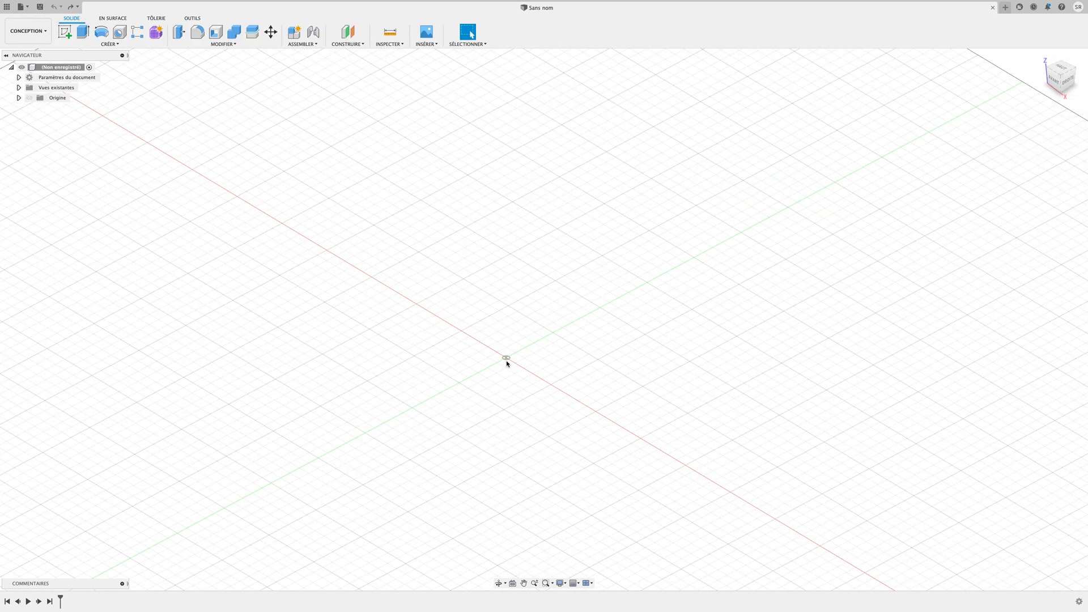
click(66, 33)
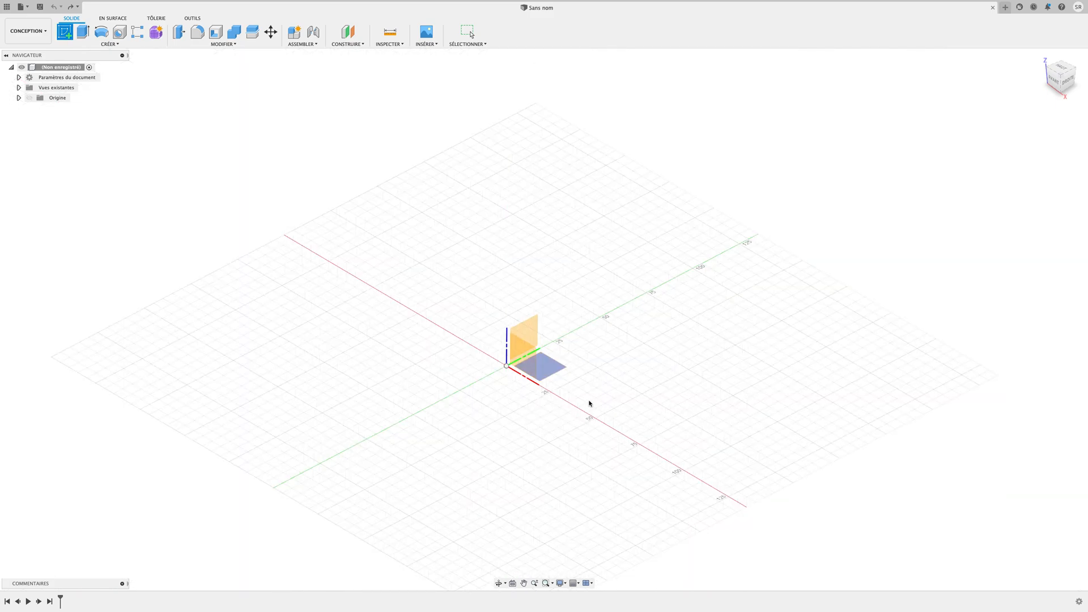
click(555, 369)
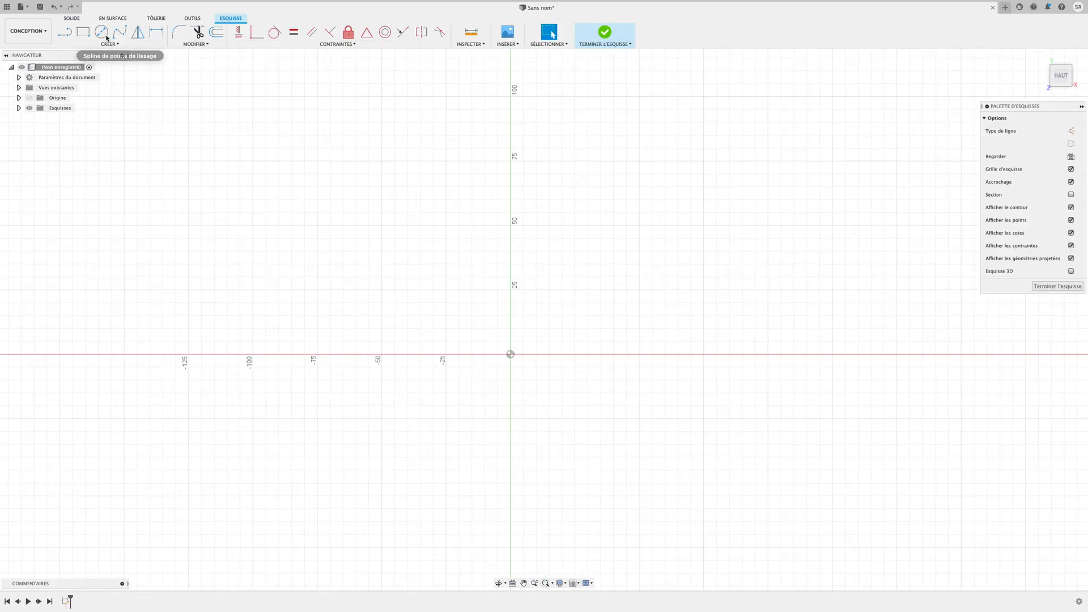
click(102, 32)
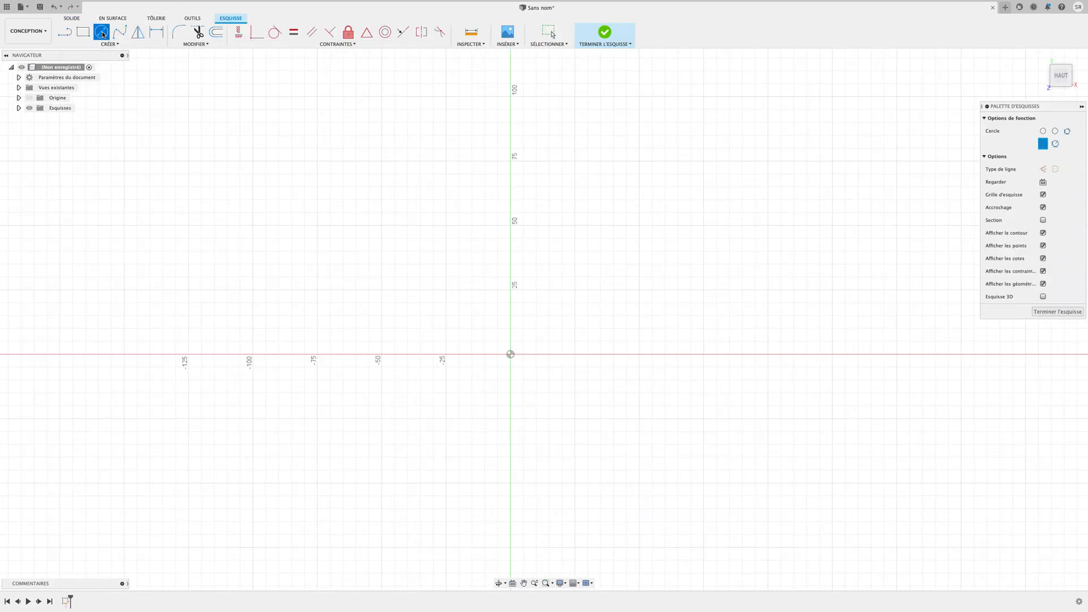
click(511, 354)
scroll(496, 360, up, 1)
scroll(496, 360, up, 5)
click(528, 352)
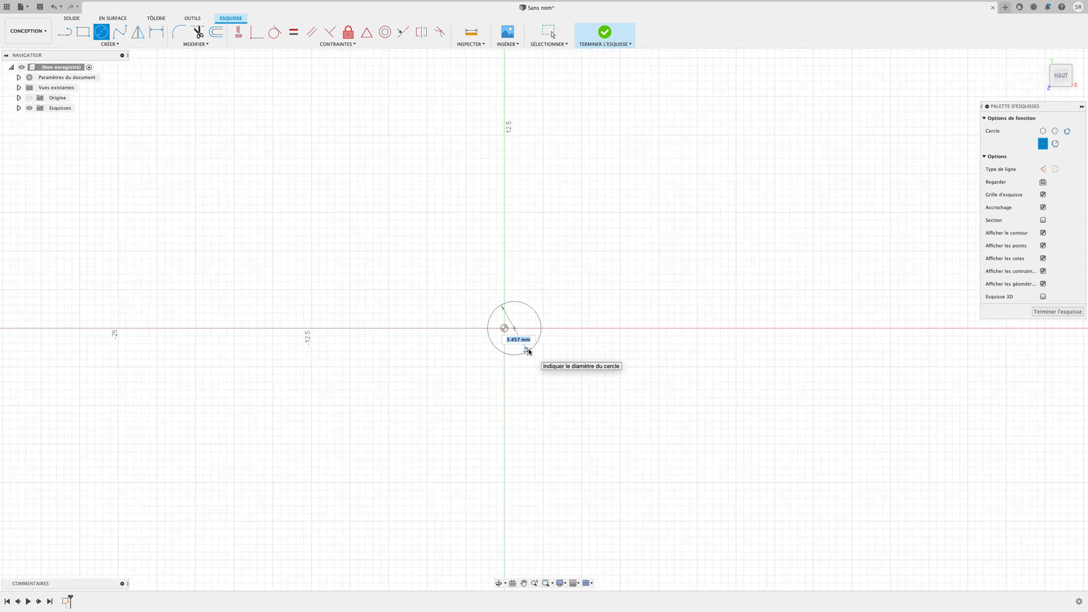
key(Escape)
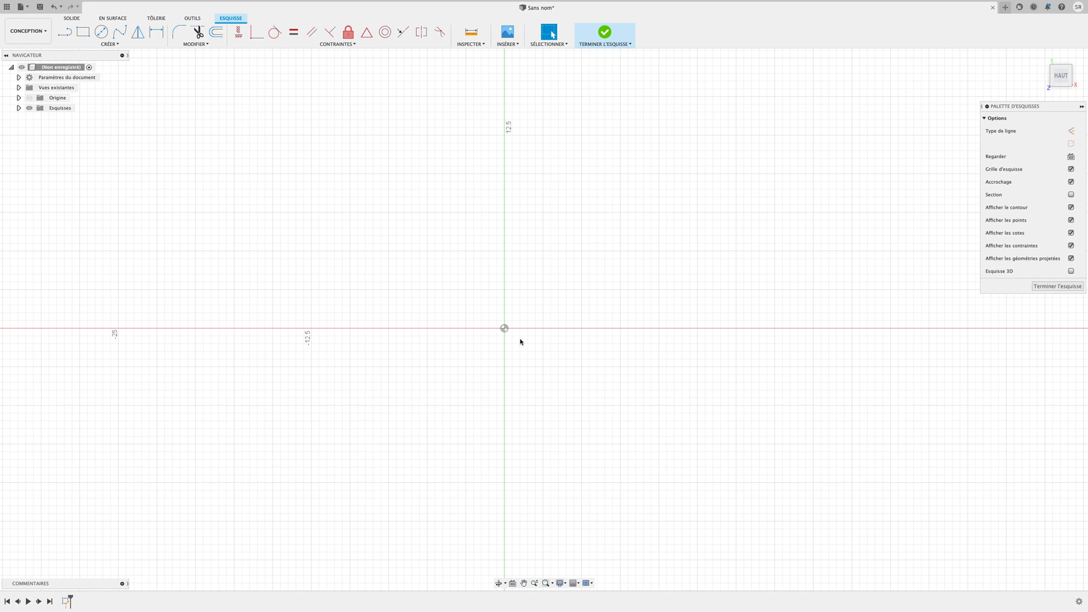
Draw a circle with a diameter of 100 mm centred on the sketch origin.
key(c)
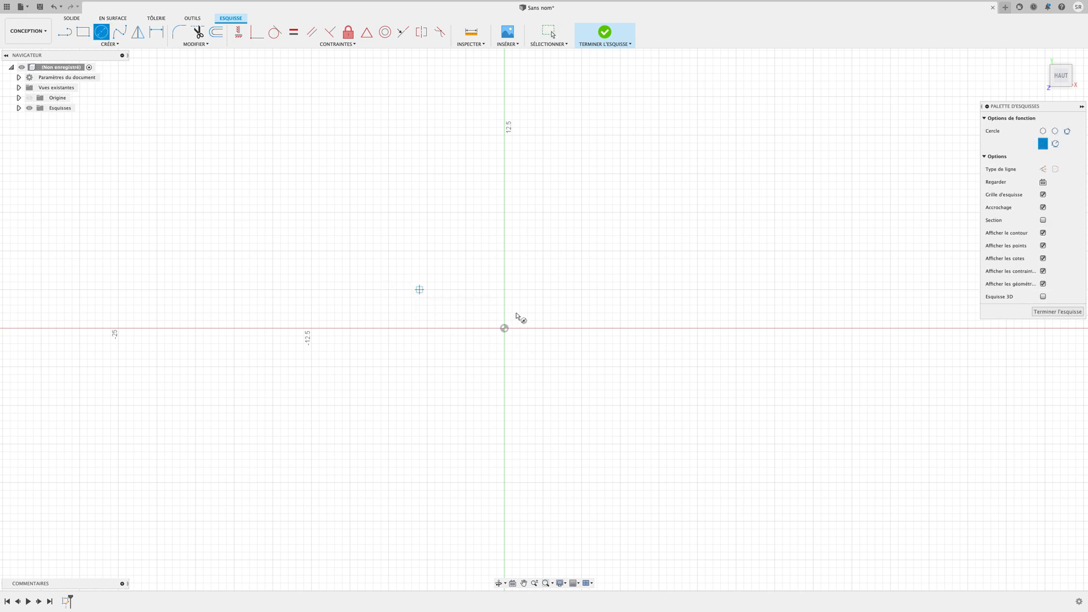
click(506, 329)
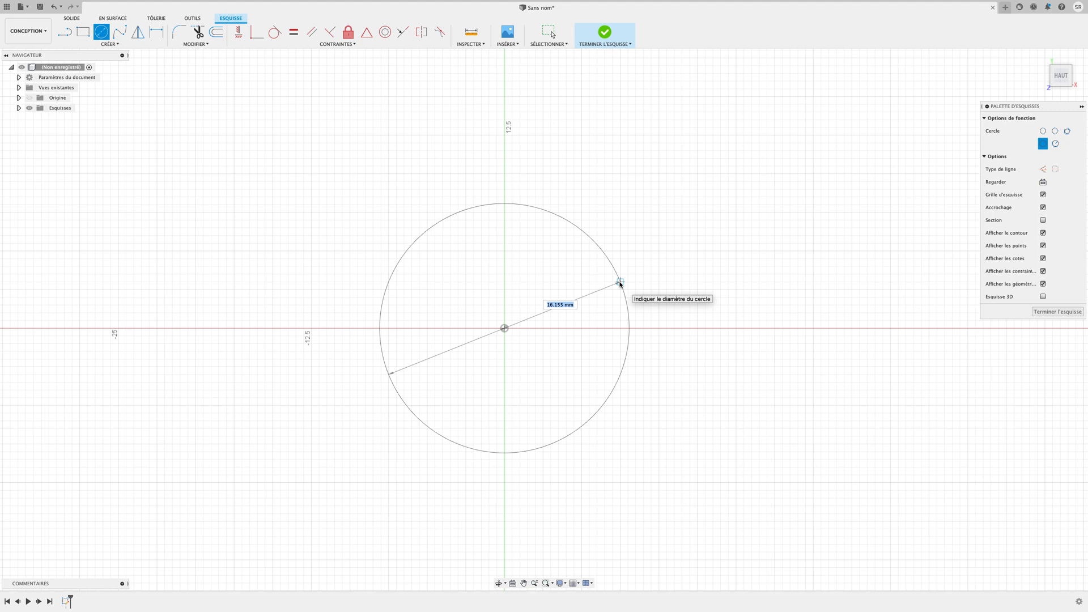
text(100)
key(Return)
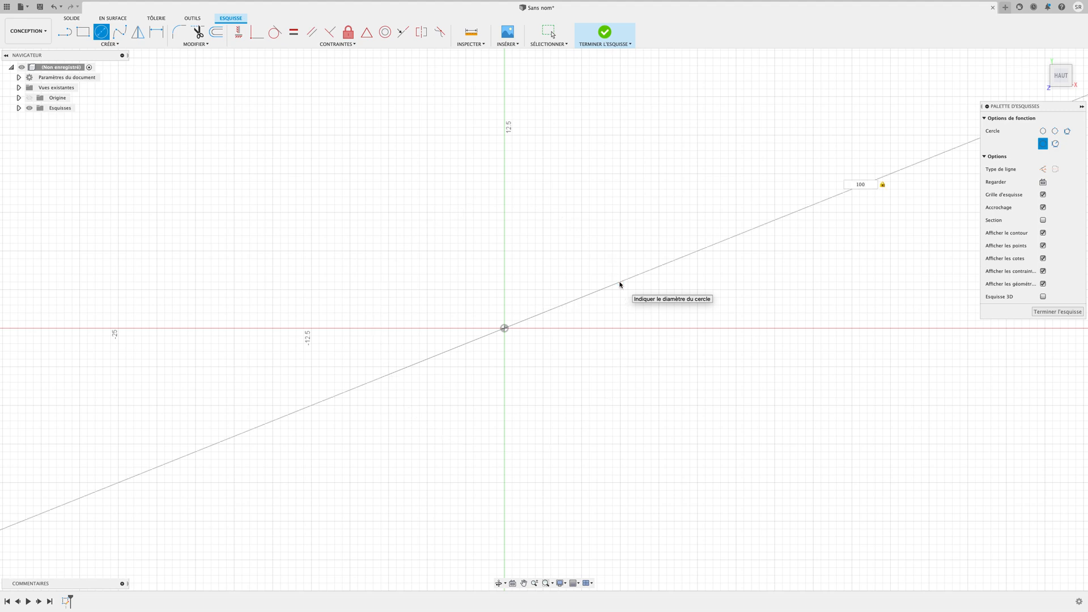
key(Escape)
scroll(609, 255, down, 5)
scroll(608, 255, down, 5)
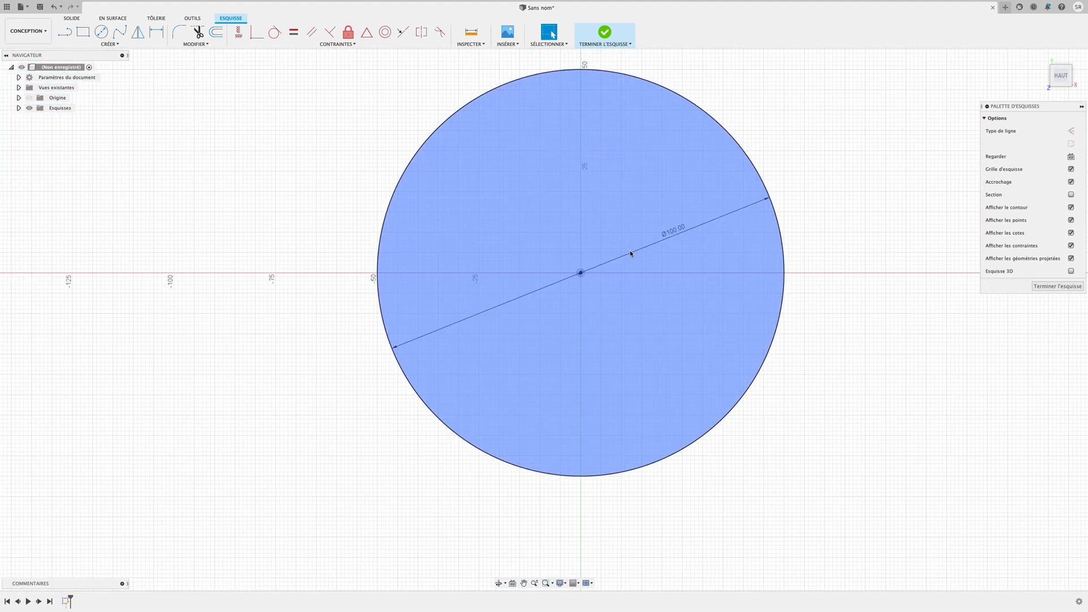
scroll(748, 100, up, 3)
scroll(749, 99, down, 2)
scroll(821, 131, up, 2)
scroll(777, 129, down, 3)
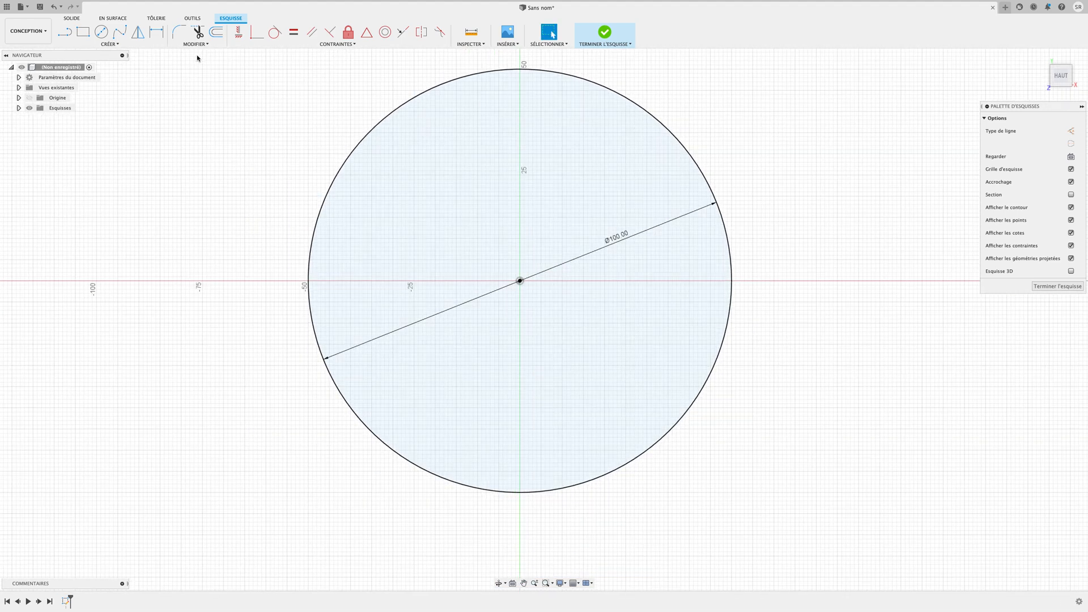
Draw a vertical line from the circle's centre down to its lowest point.
click(64, 33)
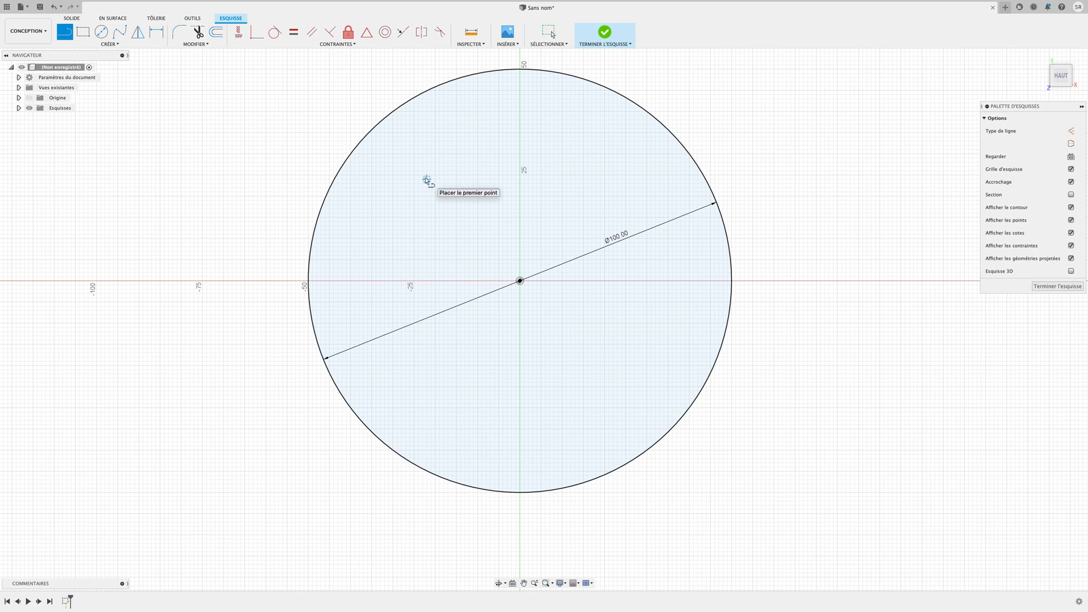
click(520, 280)
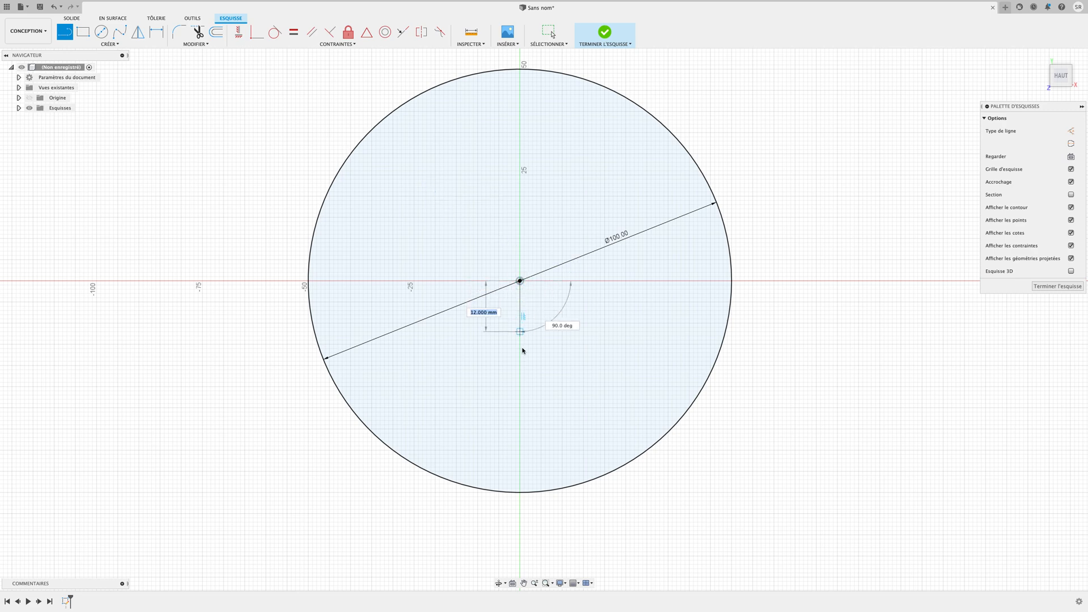
double_click(521, 493)
scroll(522, 494, up, 4)
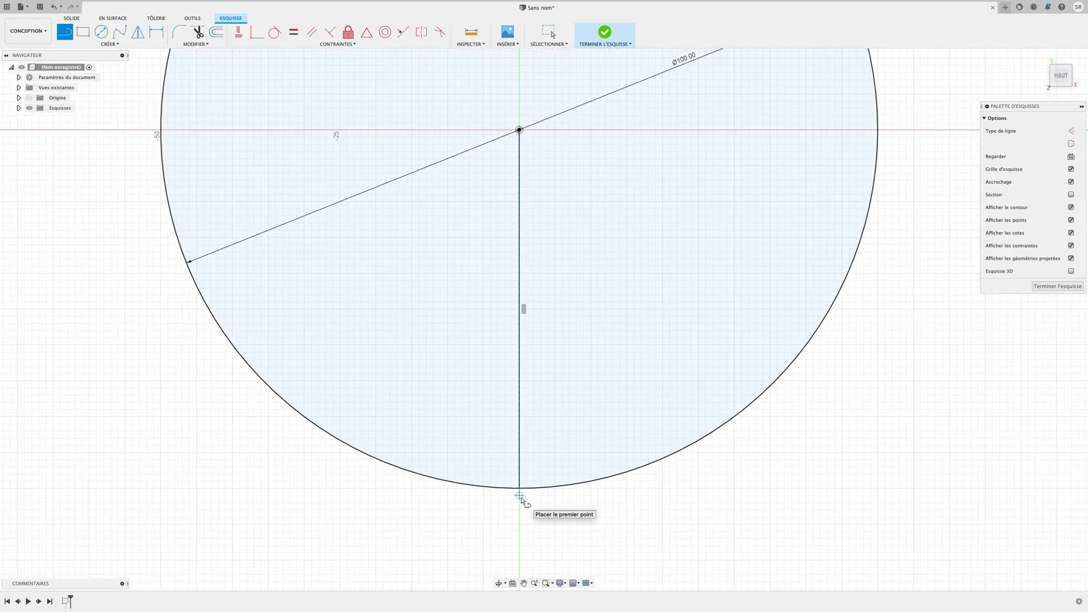
key(Escape)
scroll(502, 491, down, 3)
scroll(535, 518, up, 3)
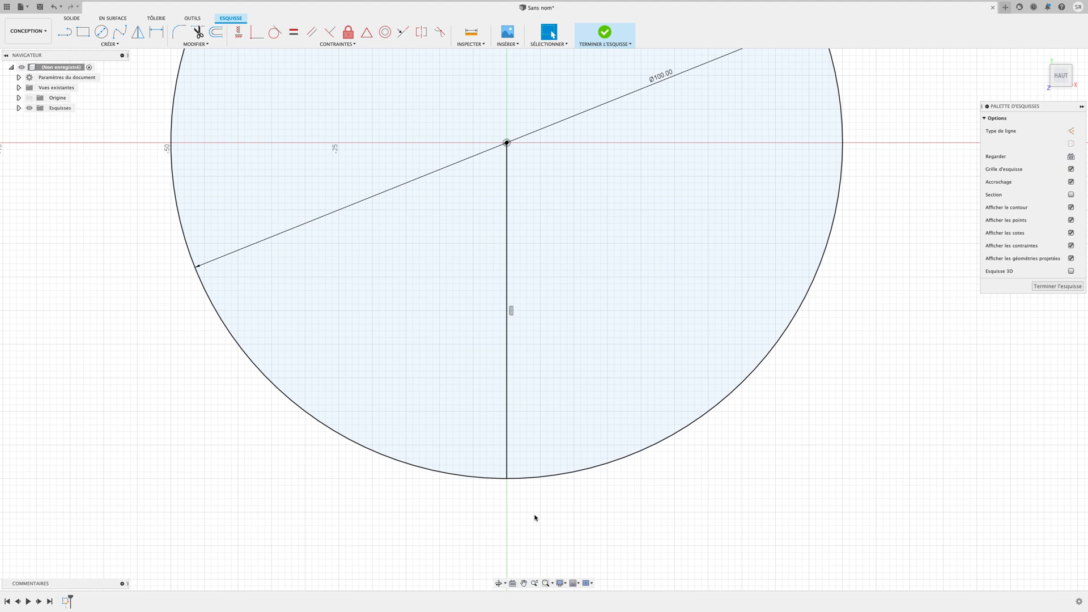
Draw a circle with a diameter of 1 mm centred on the lower end of the vertical line.
scroll(536, 518, up, 2)
key(c)
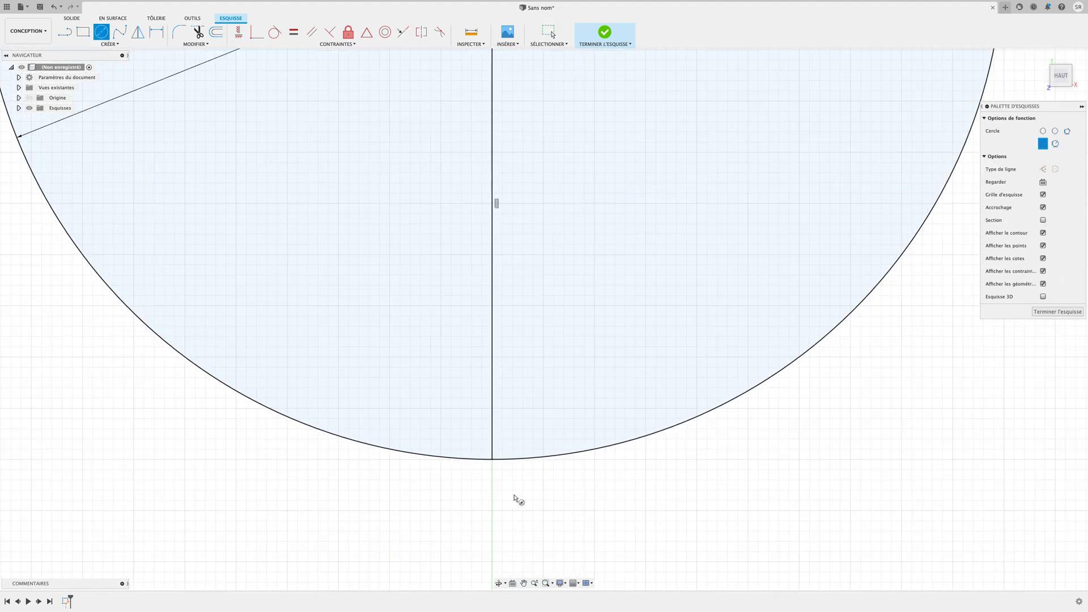
click(492, 459)
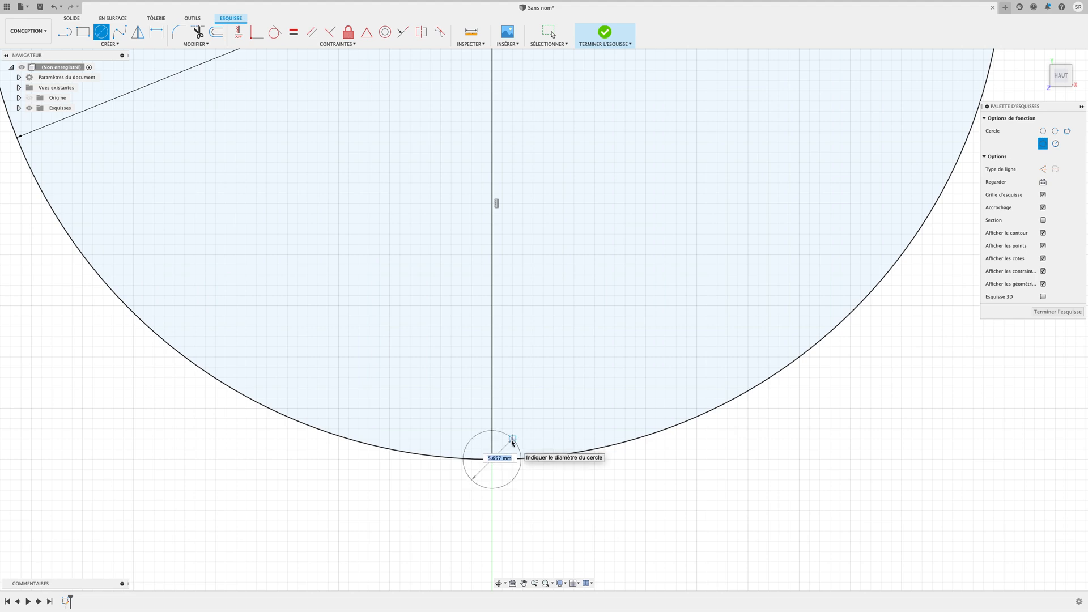
key(Return)
key(Escape)
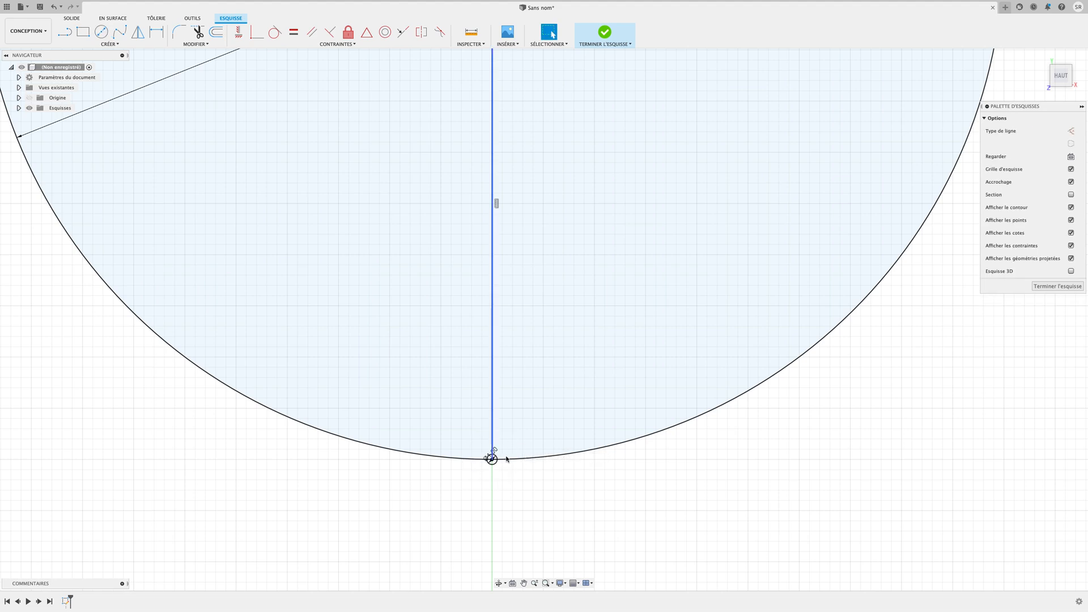
Trim the piece of the large circle and the end of the vertical line that lie inside the 1 mm circle.
scroll(498, 487, up, 5)
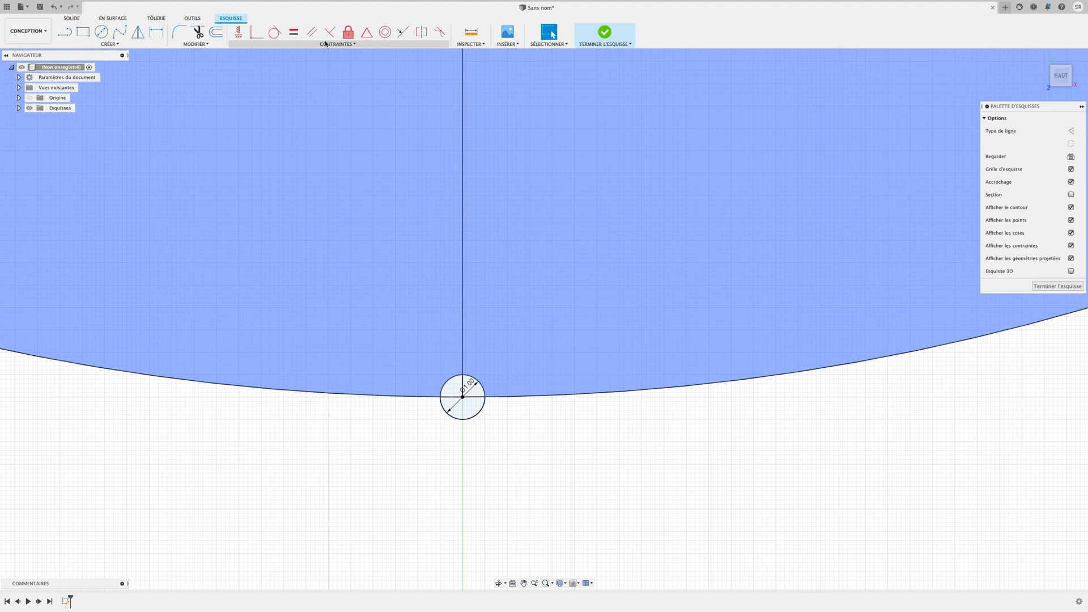
click(197, 32)
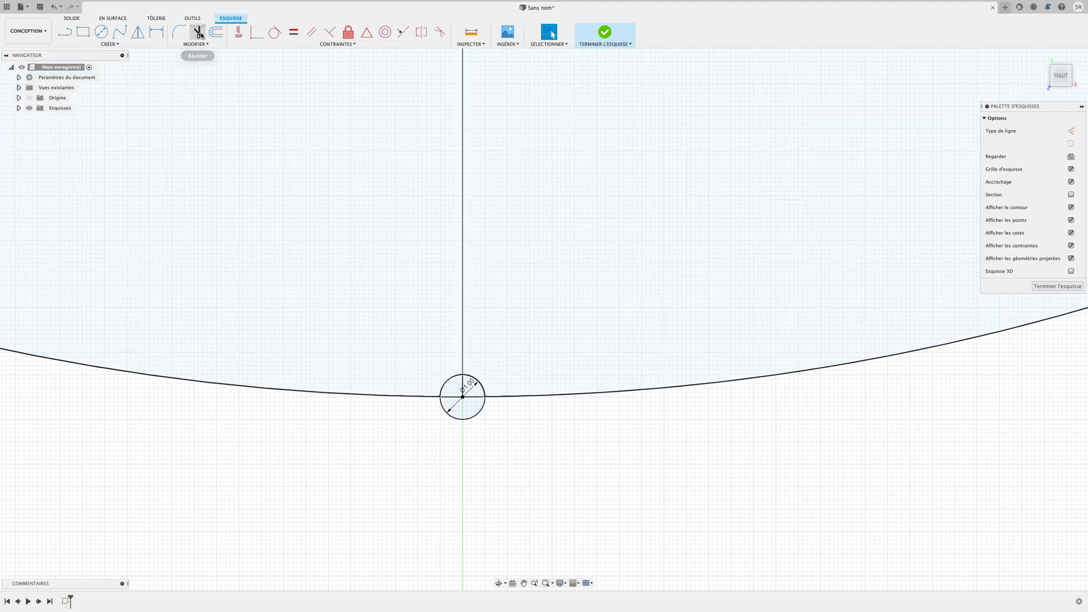
click(473, 397)
click(464, 385)
key(Escape)
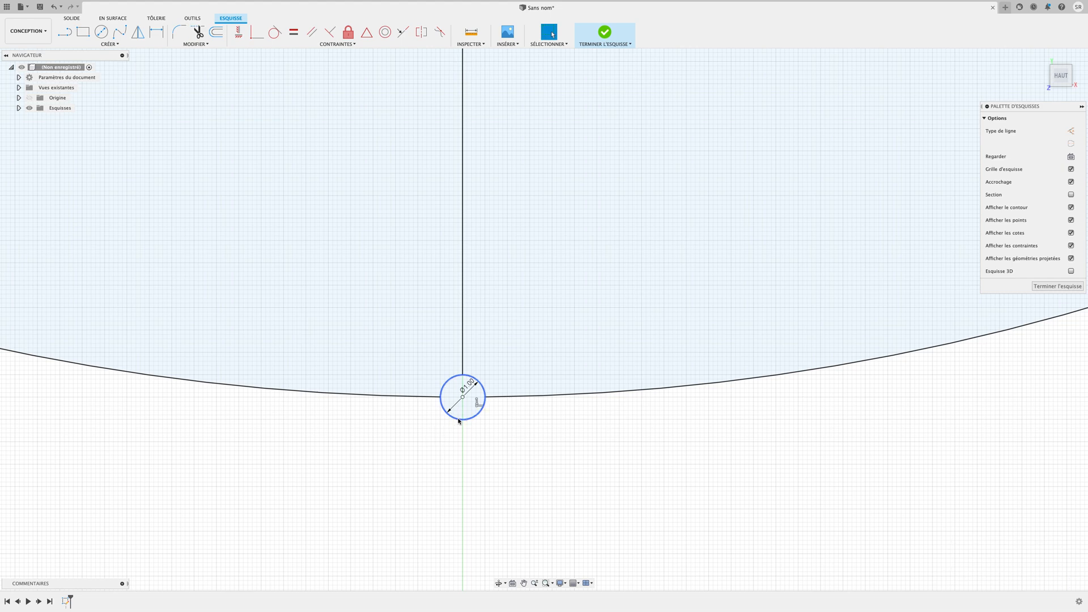
Delete the 1 mm circle and the remaining vertical line, leaving only the open 100 mm circle, and finish the sketch.
key(Delete)
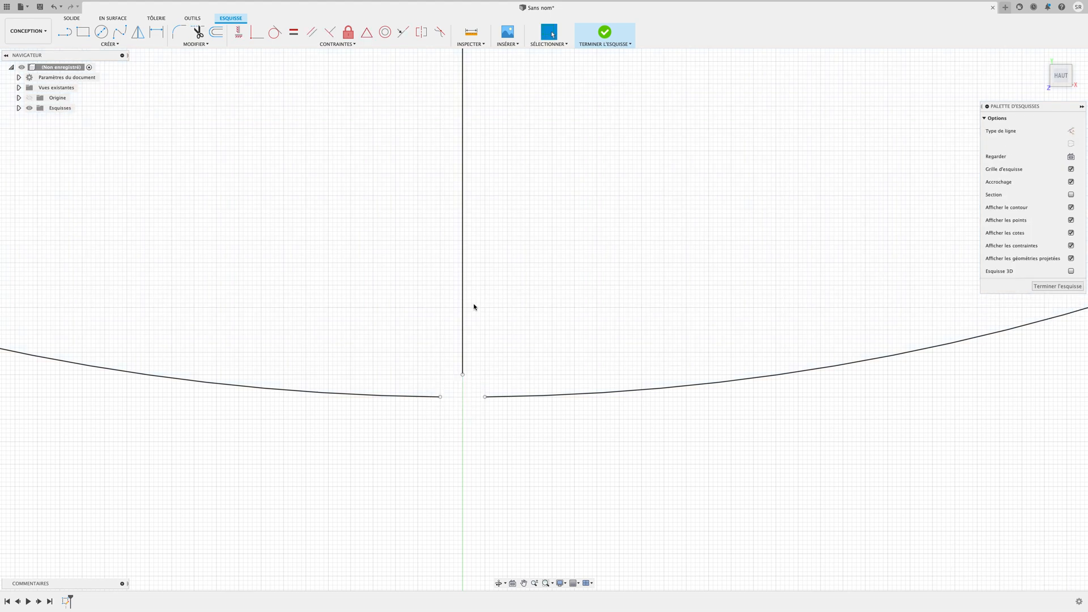
click(460, 326)
key(Delete)
scroll(470, 454, down, 5)
scroll(470, 454, down, 10)
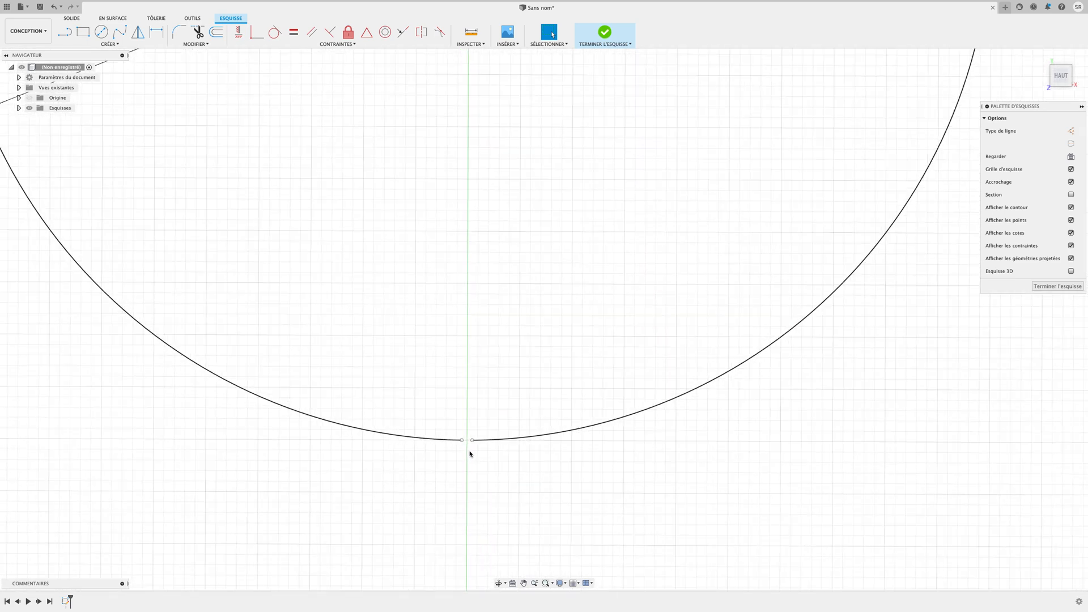
shift+scroll(470, 454, down, 5)
shift+scroll(470, 454, down, 5)
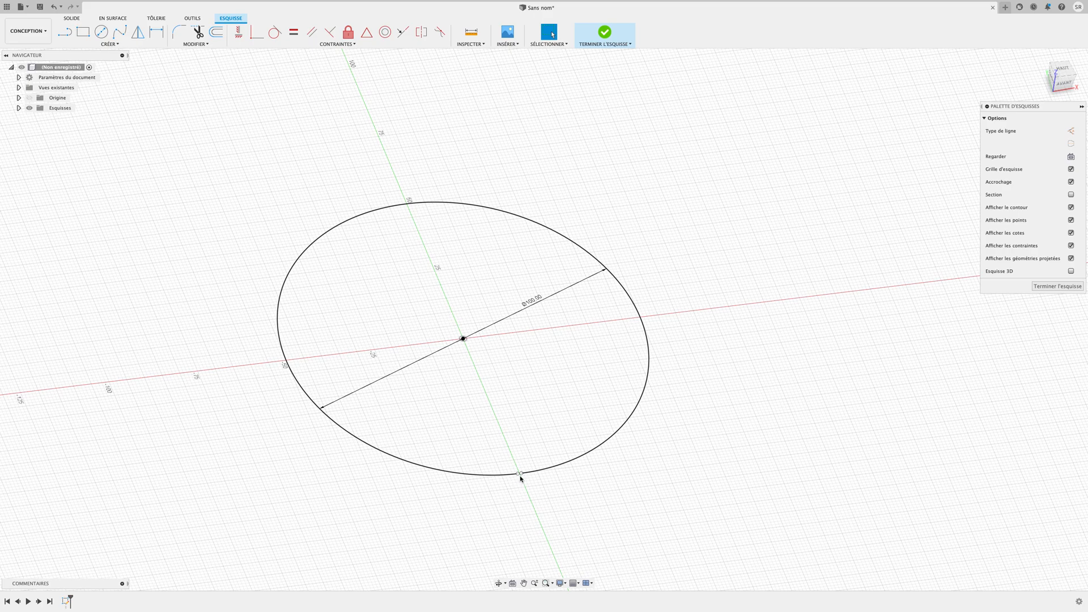
click(594, 39)
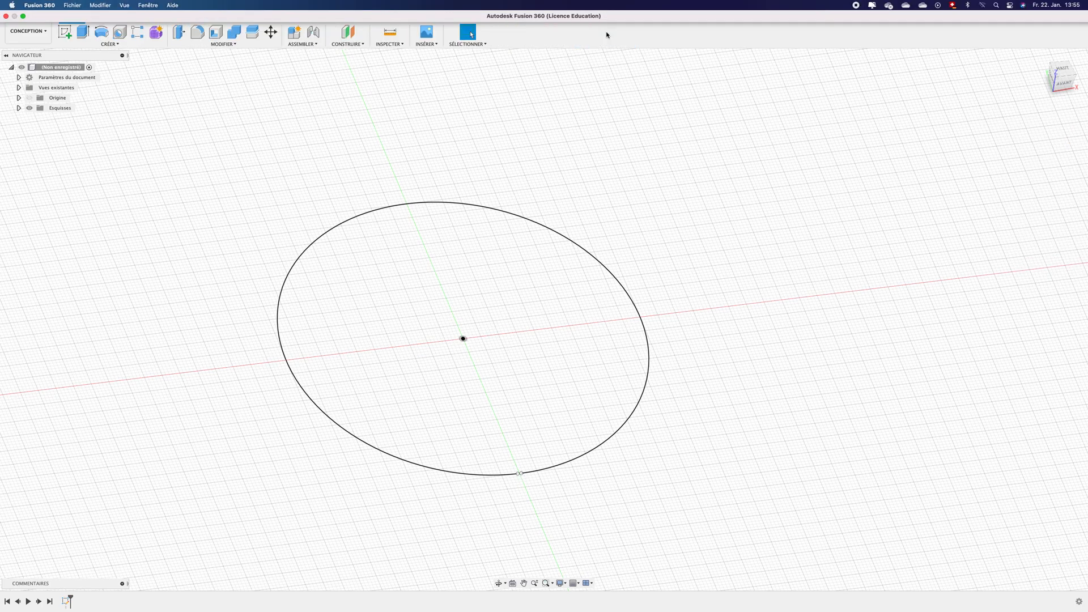
Create a sheet metal flange from the open circle contour as a new body with a distance of 200 mm.
scroll(532, 475, down, 5)
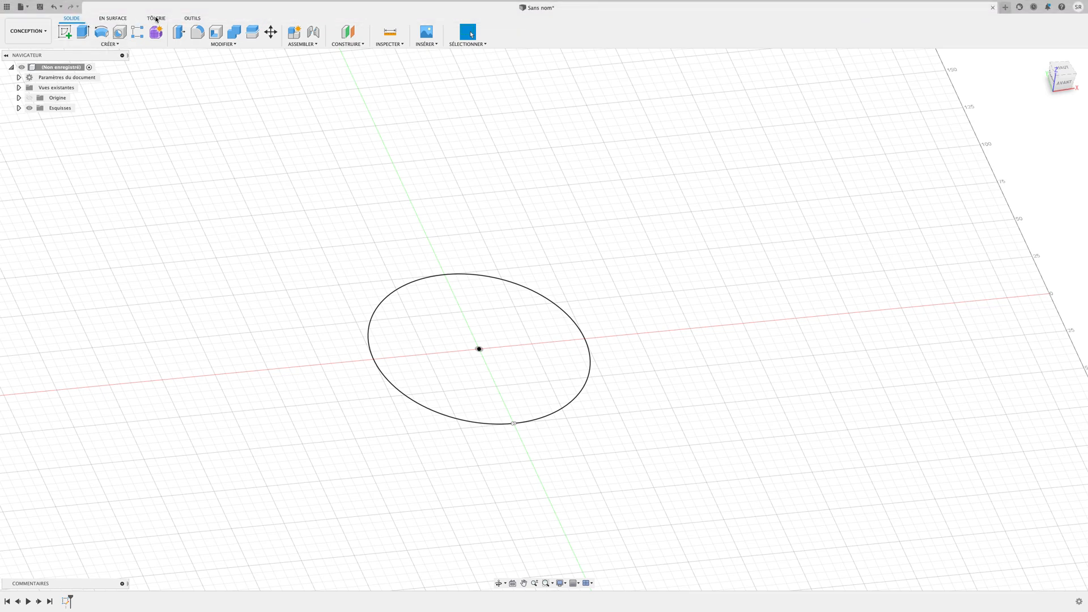
click(156, 19)
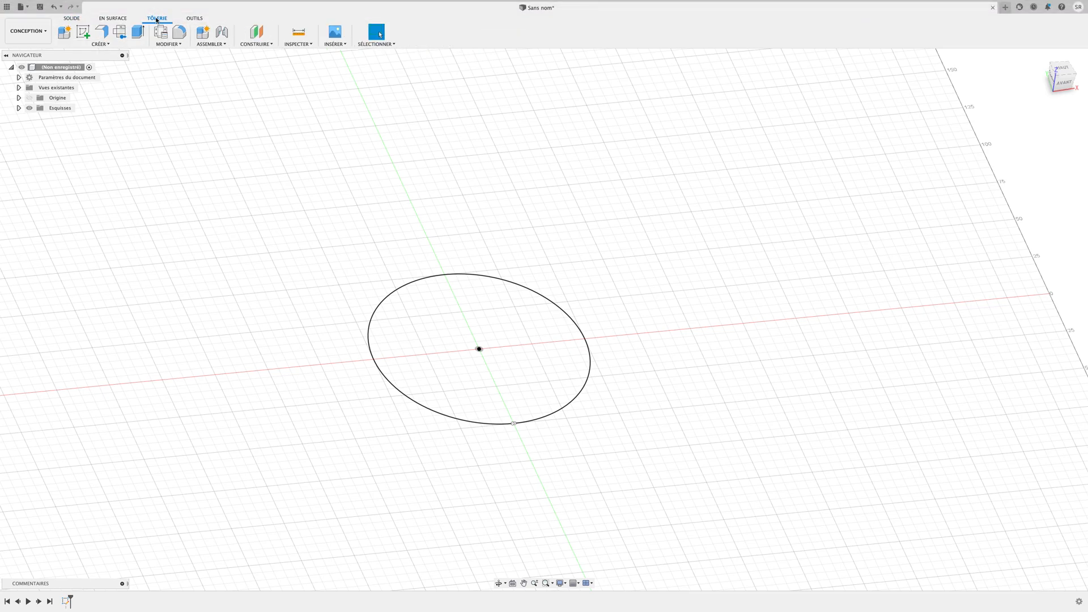
click(102, 33)
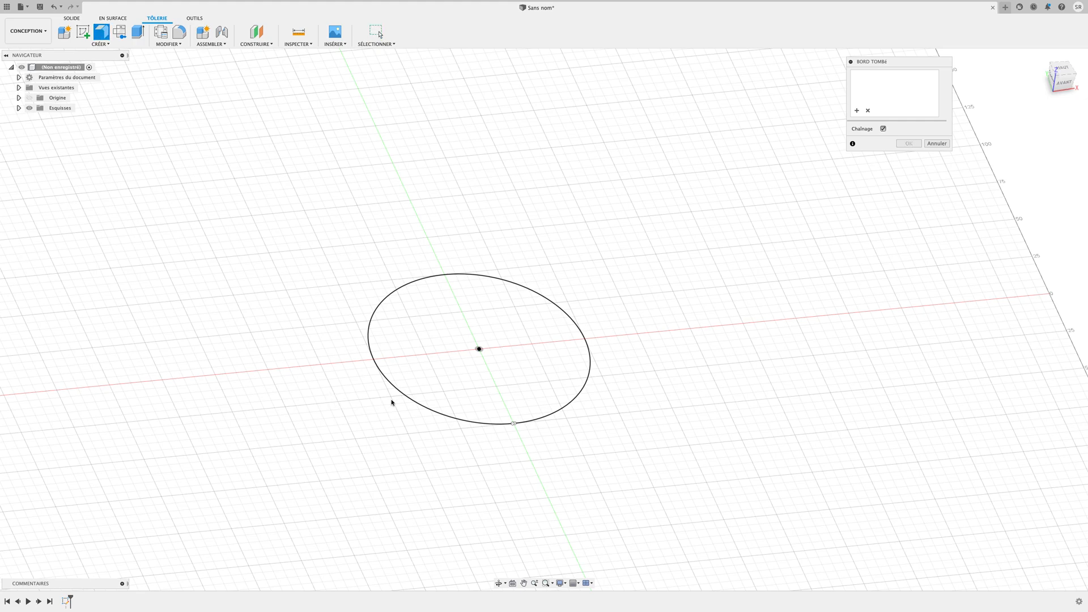
click(408, 398)
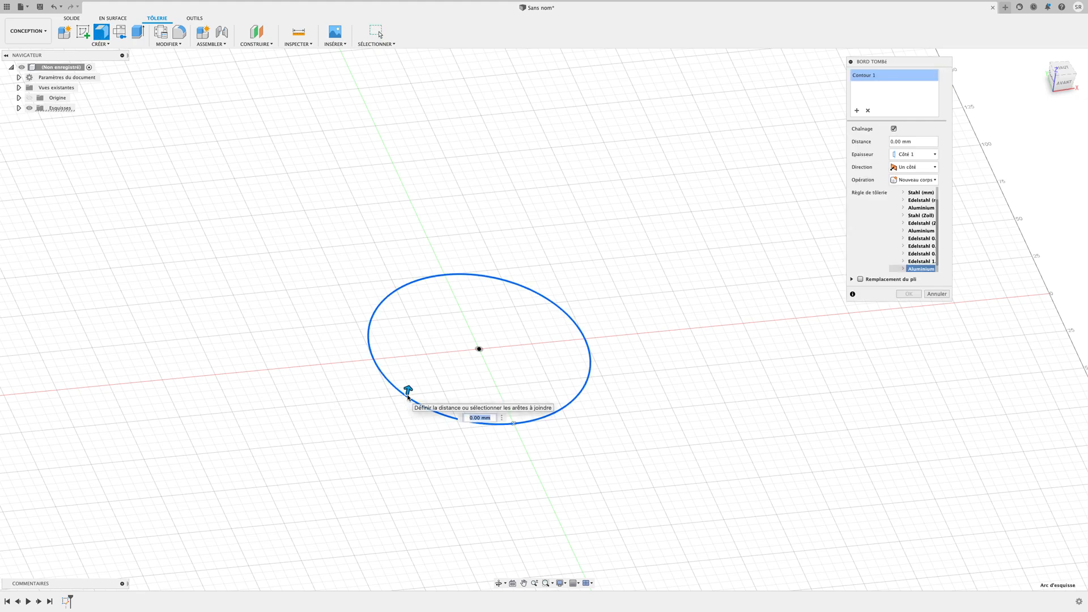
drag(409, 390, 448, 202)
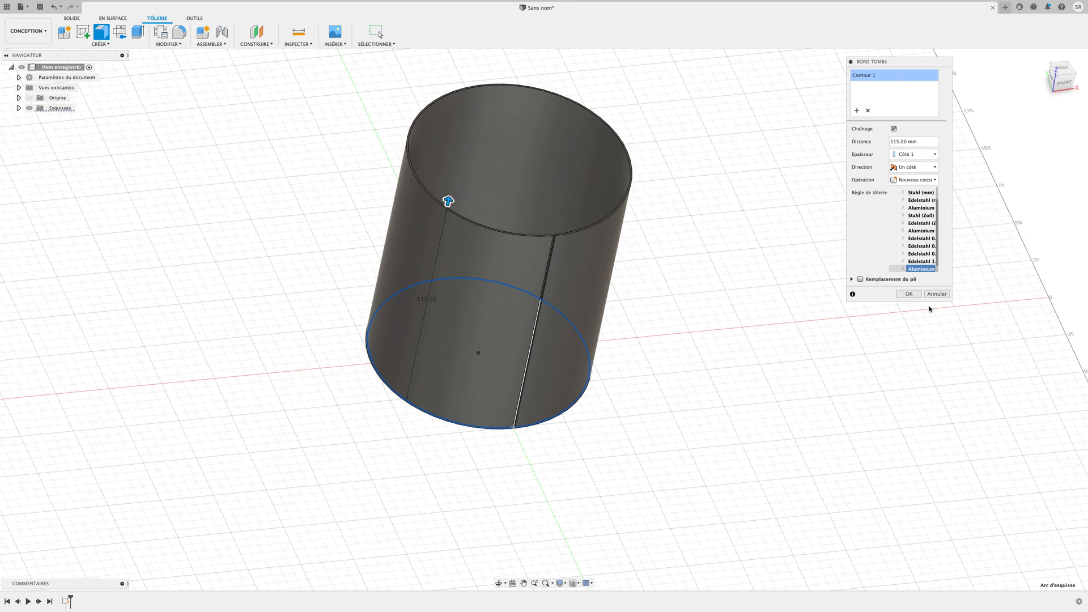
scroll(915, 311, up, 3)
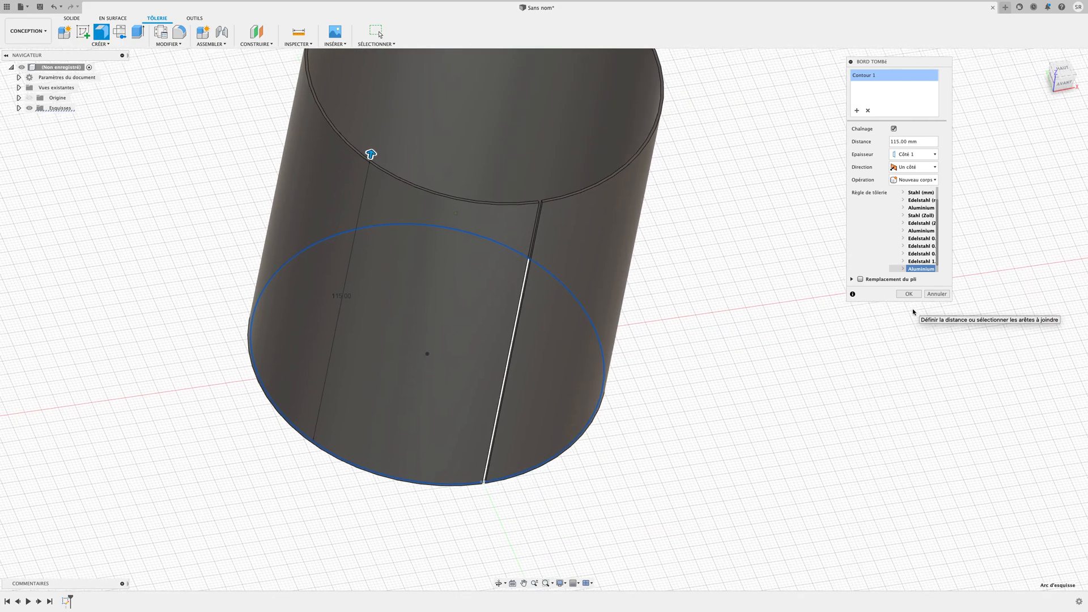
scroll(914, 304, down, 3)
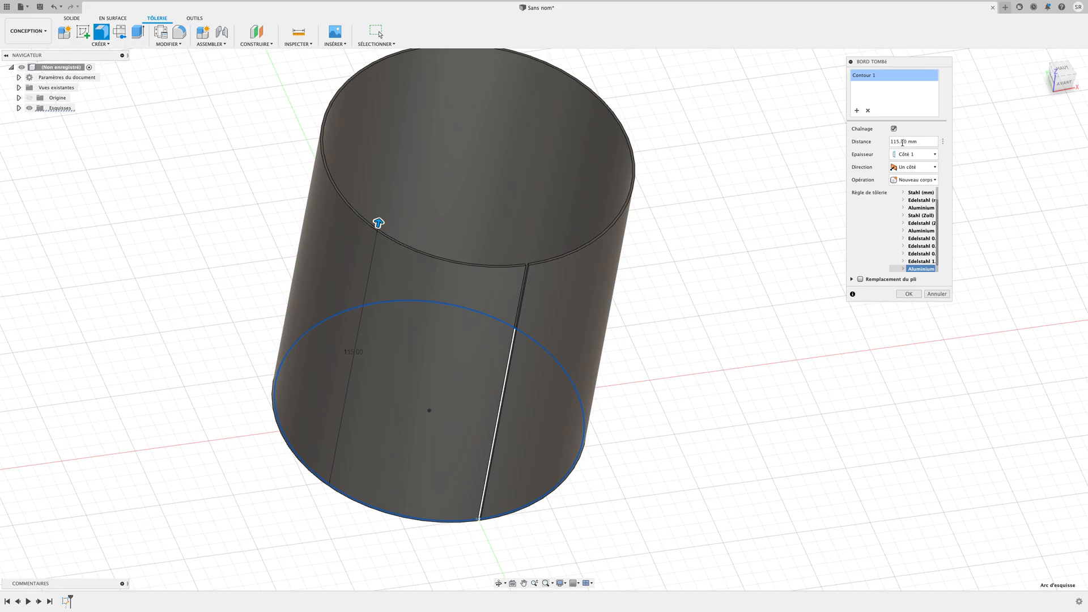
click(904, 142)
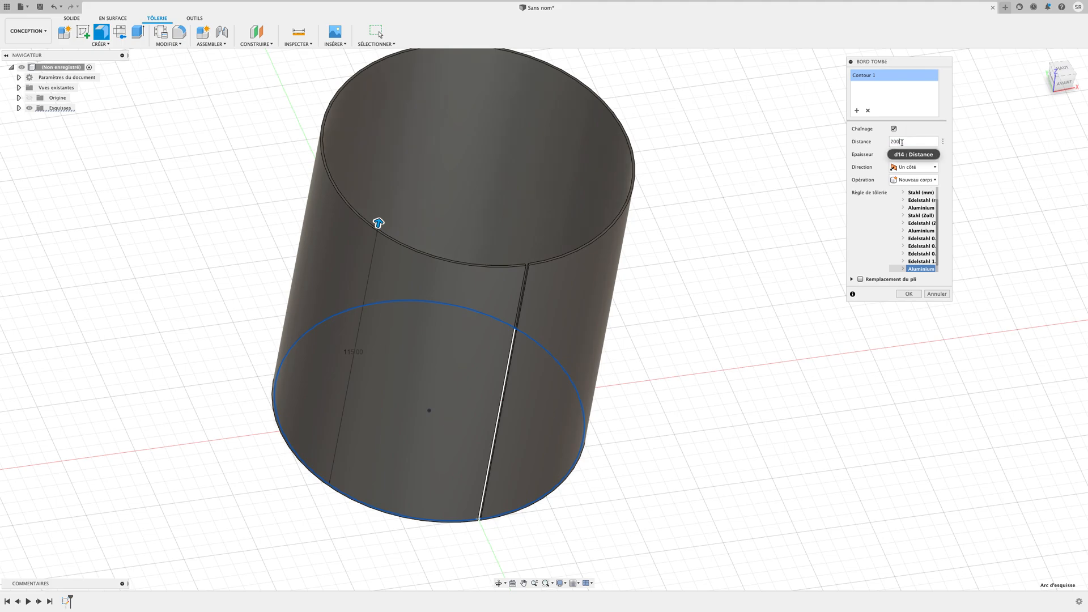
text(200)
key(Return)
shift+middle_drag(841, 178, 532, 250)
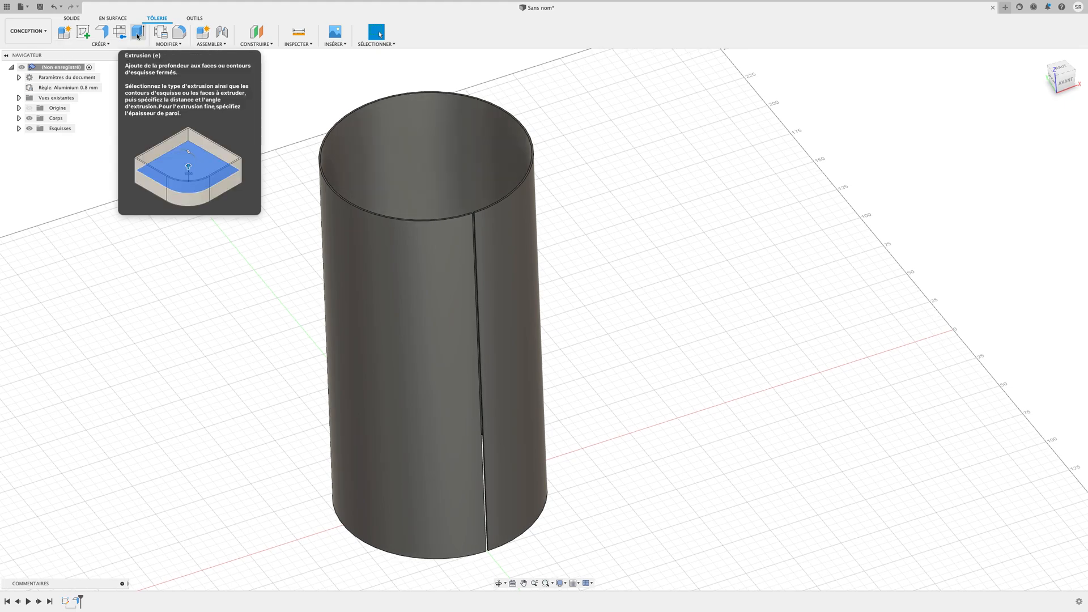
Extrude one narrow edge face of the cylinder's slit by 0.9 mm towards the opposite edge, joining it to the body.
click(137, 34)
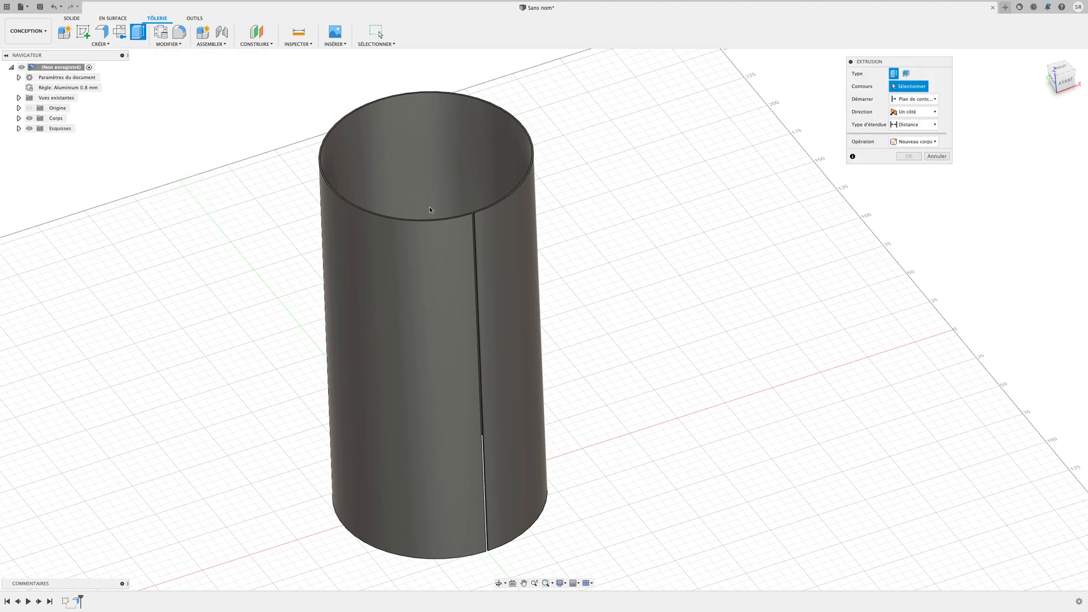
scroll(475, 240, up, 8)
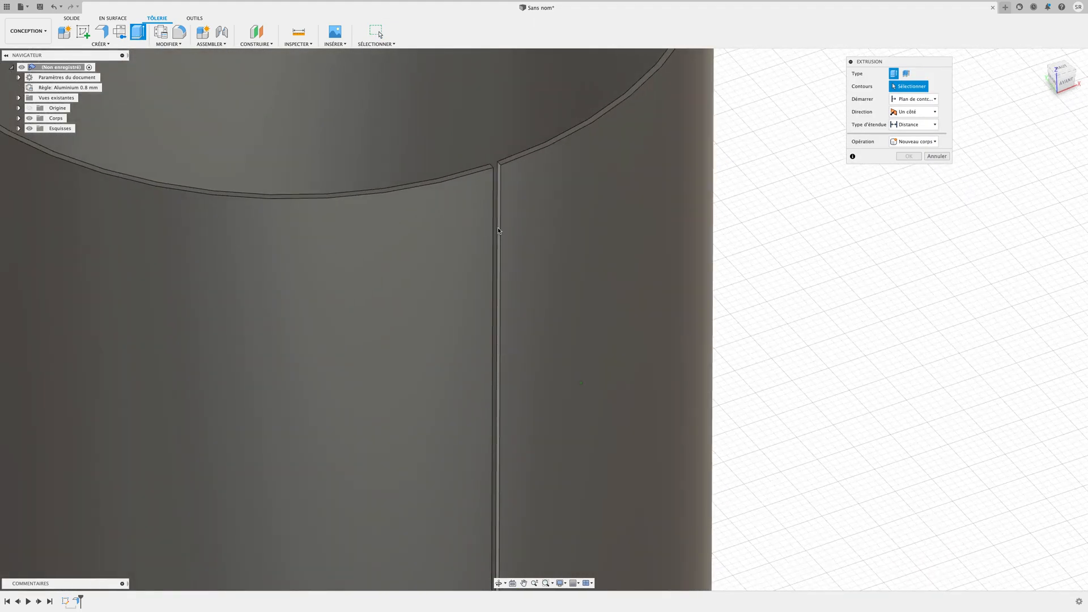
scroll(498, 230, up, 5)
click(502, 219)
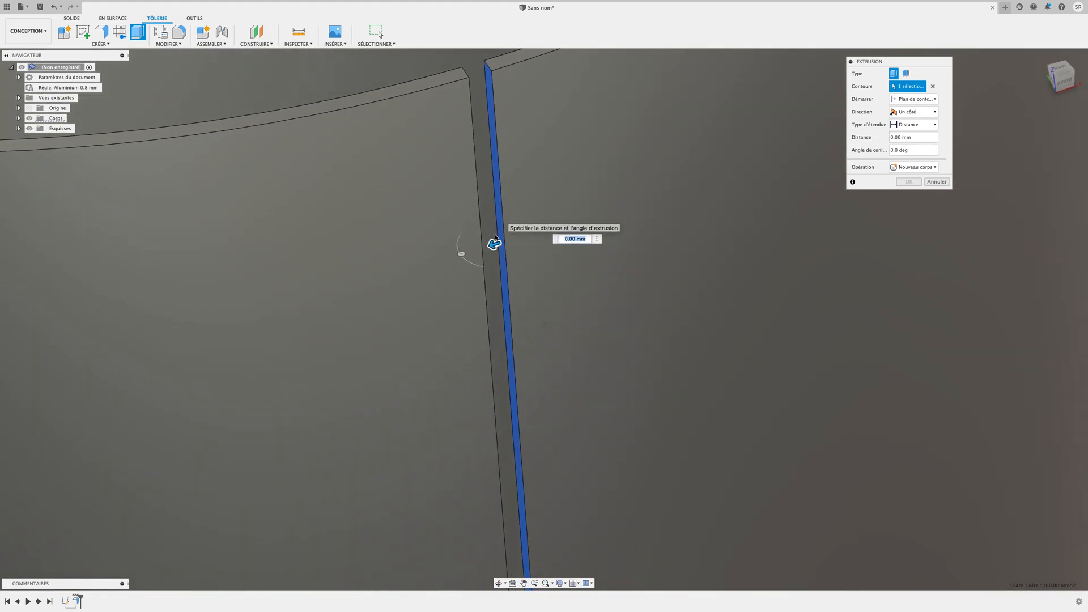
mouse_move(492, 245)
mouse_down()
mouse_move(175, 340)
mouse_move(92, 347)
mouse_move(314, 279)
mouse_move(105, 354)
mouse_move(306, 318)
mouse_move(503, 250)
mouse_move(491, 245)
mouse_move(487, 258)
mouse_up()
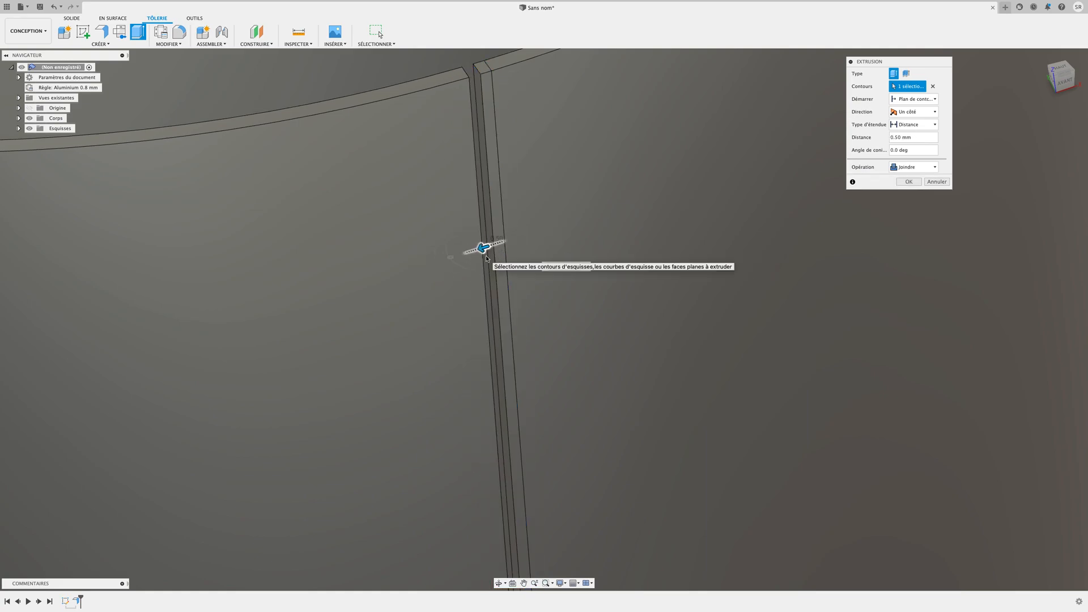
text(0.9)
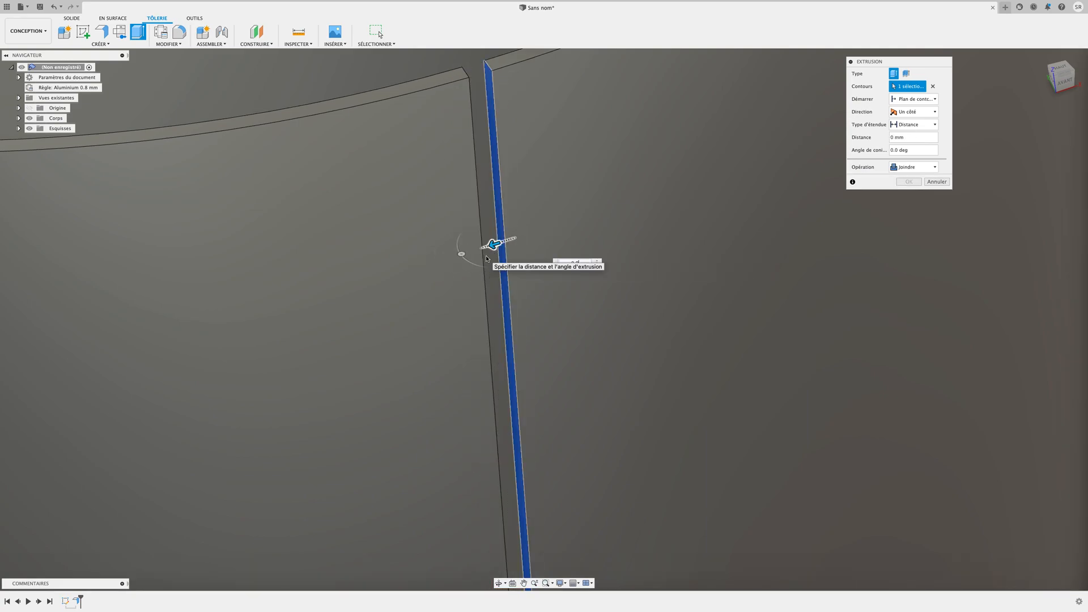
key(Return)
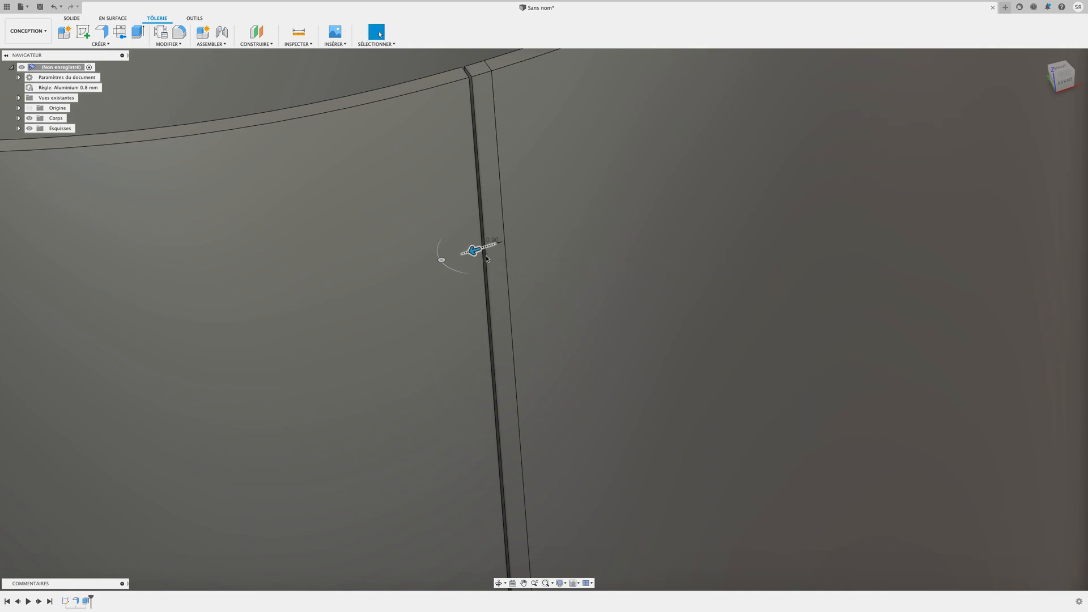
Unfold the cylinder into a flat sheet, using the narrow flat face at the slit as the fixed entity and unfolding all bends.
scroll(486, 251, down, 5)
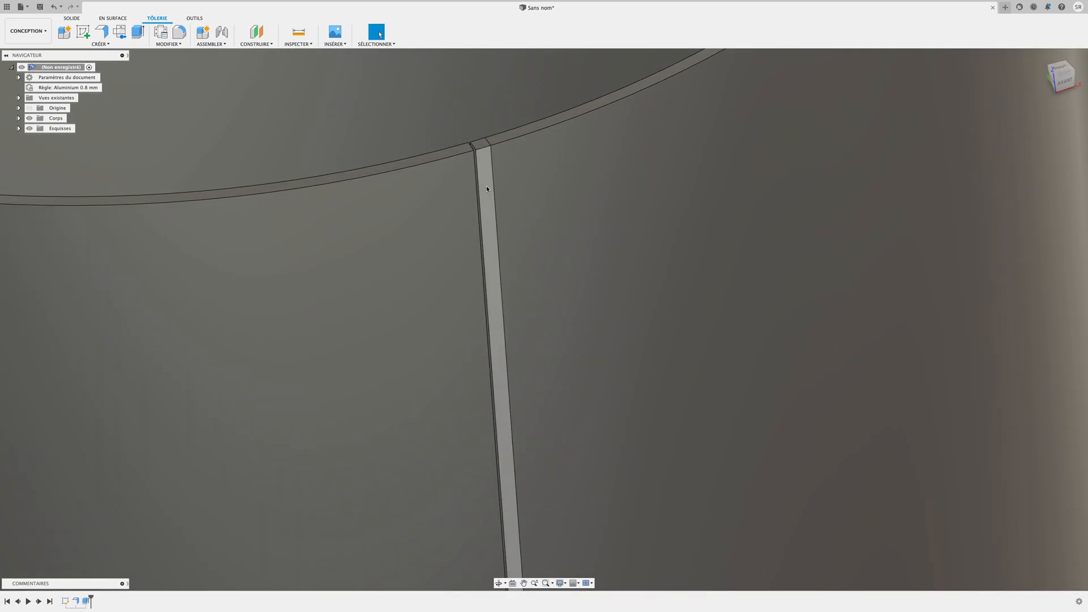
scroll(487, 187, down, 10)
key(F6)
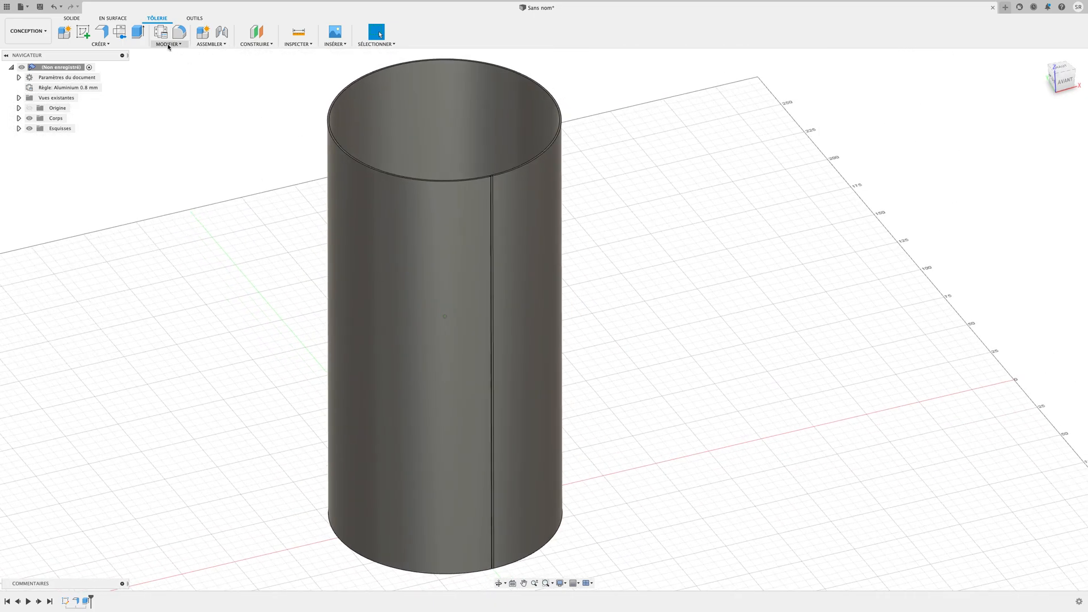
click(167, 43)
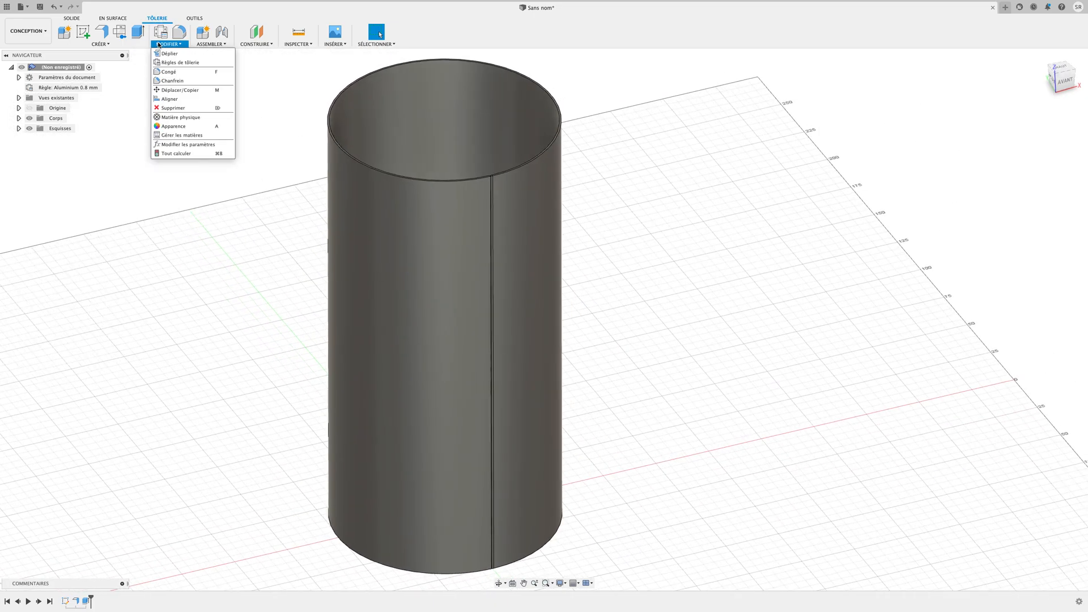
click(162, 53)
scroll(492, 219, up, 3)
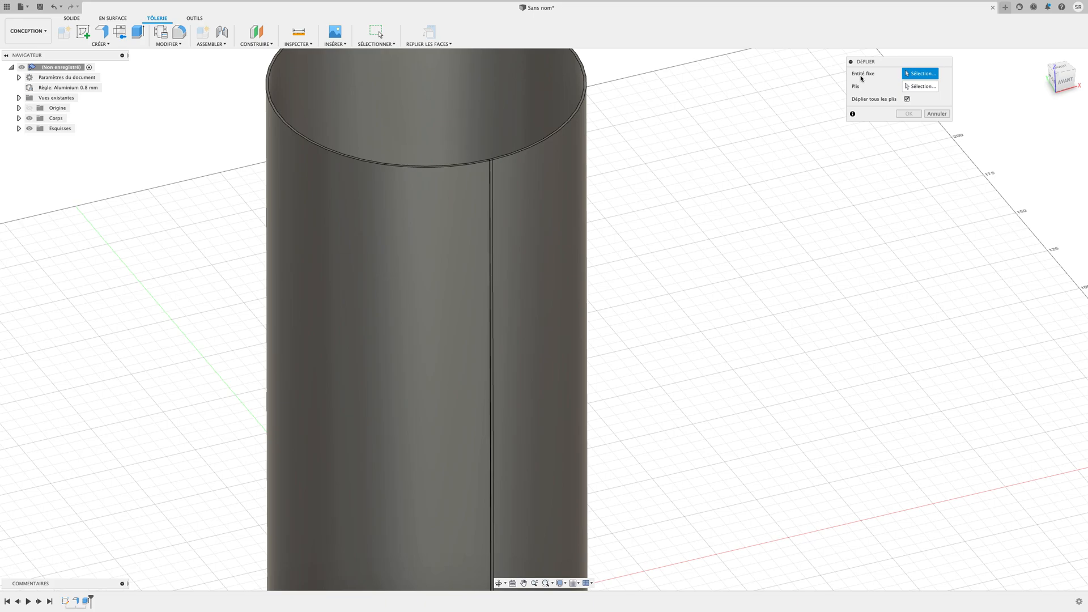
scroll(484, 195, up, 5)
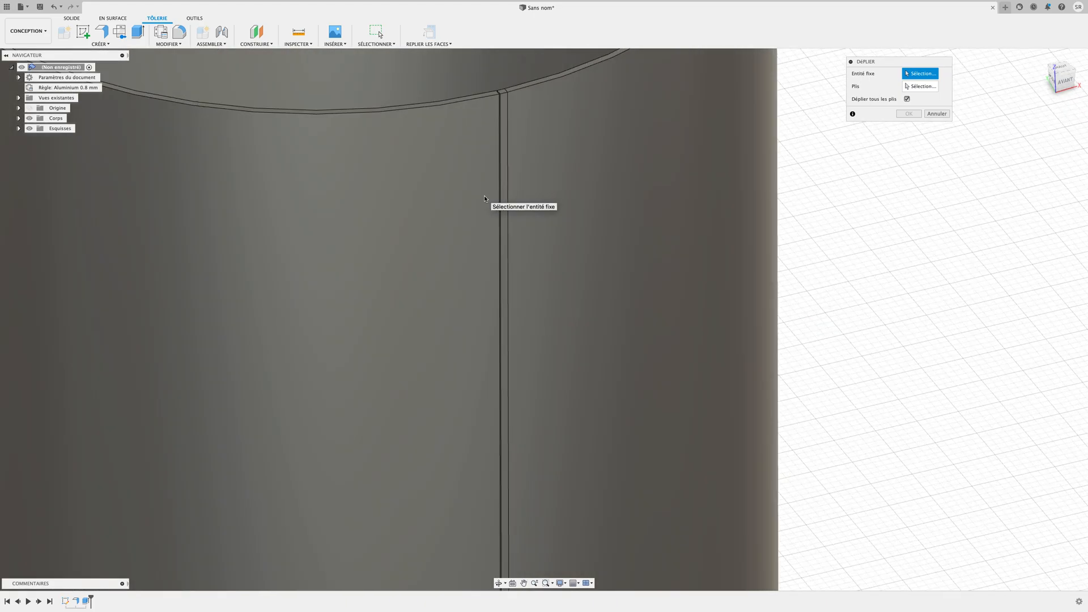
click(505, 194)
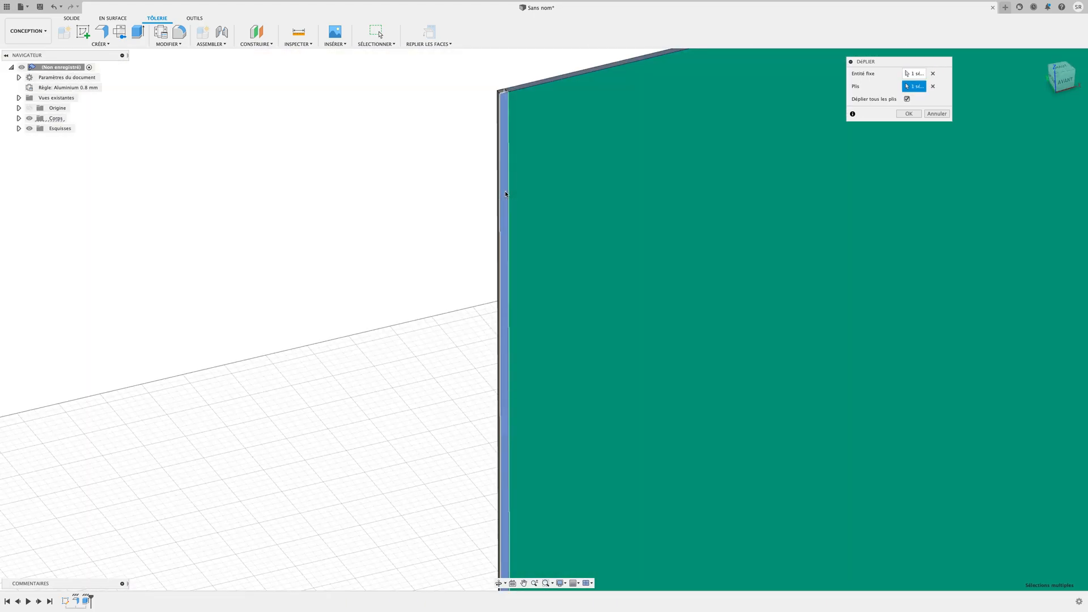
scroll(507, 194, down, 5)
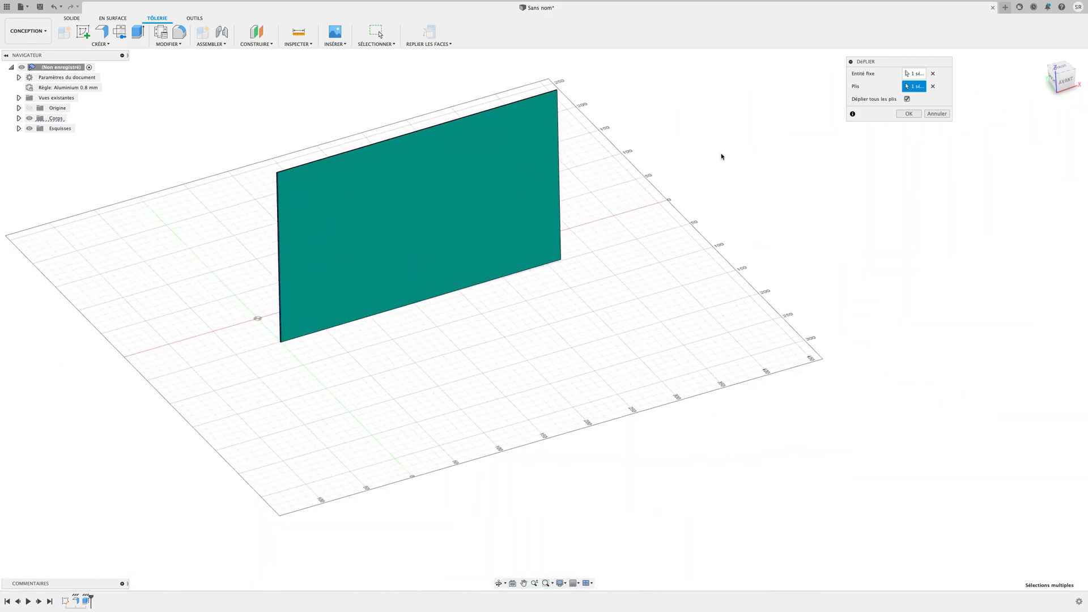
key(Return)
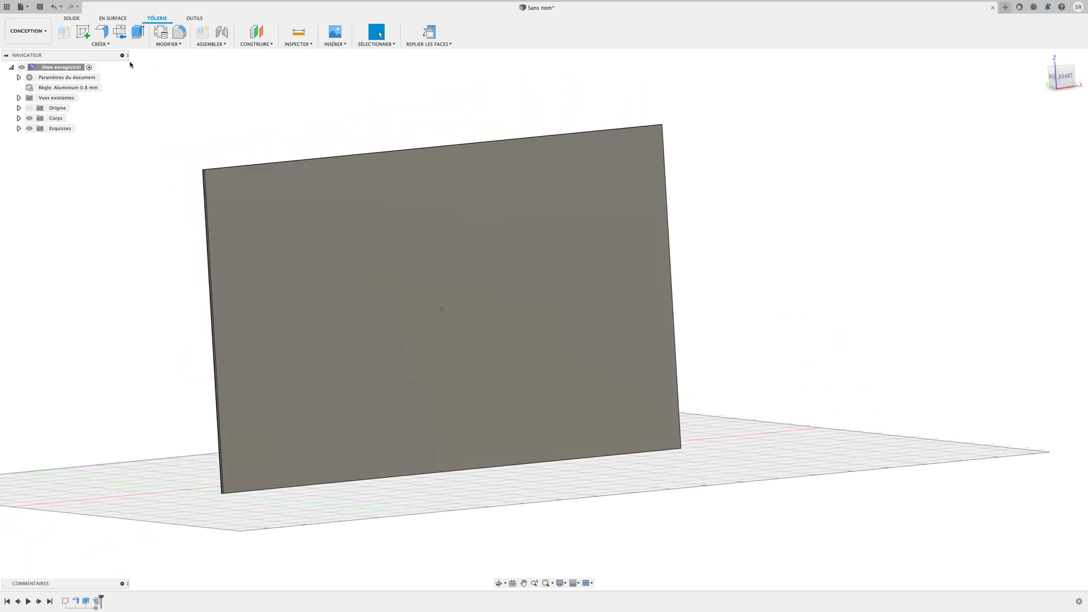
Start a sketch on the large face of the flattened sheet and draw a small circle left of its centre.
click(83, 31)
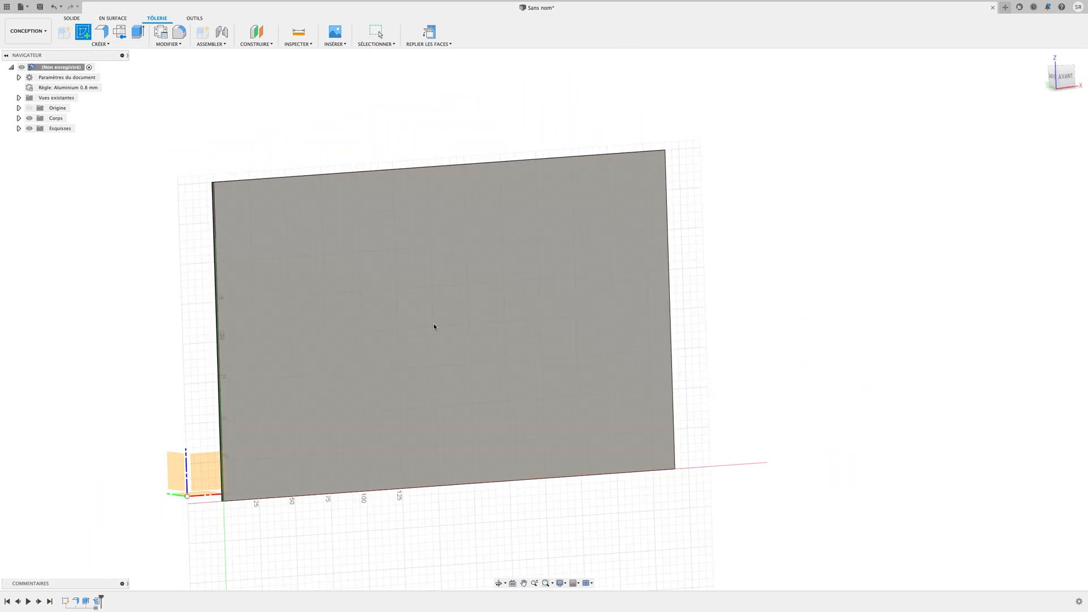
click(459, 331)
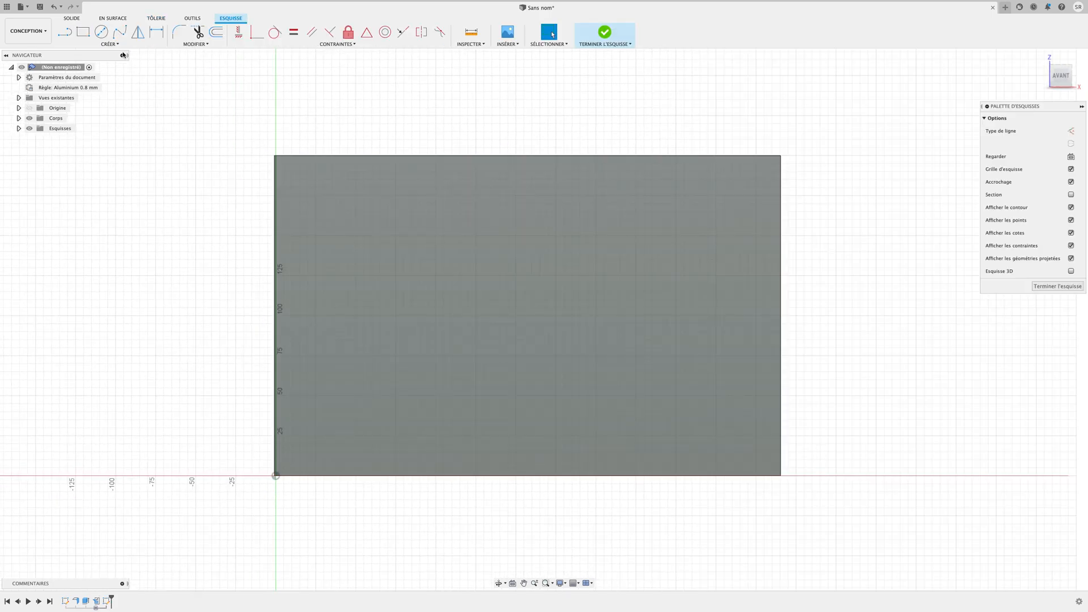
click(101, 32)
click(430, 290)
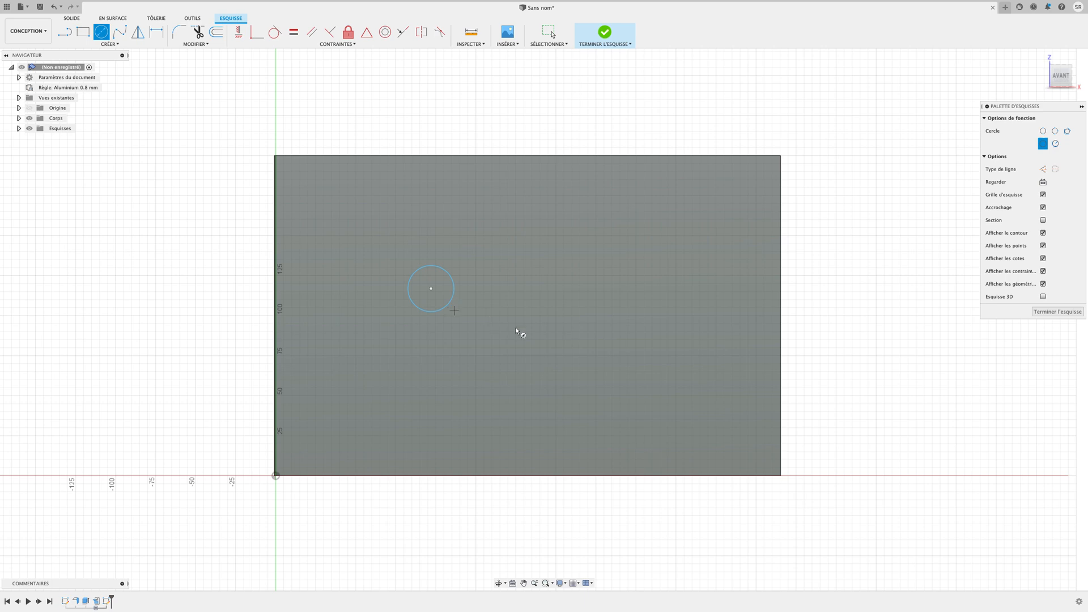
key(Escape)
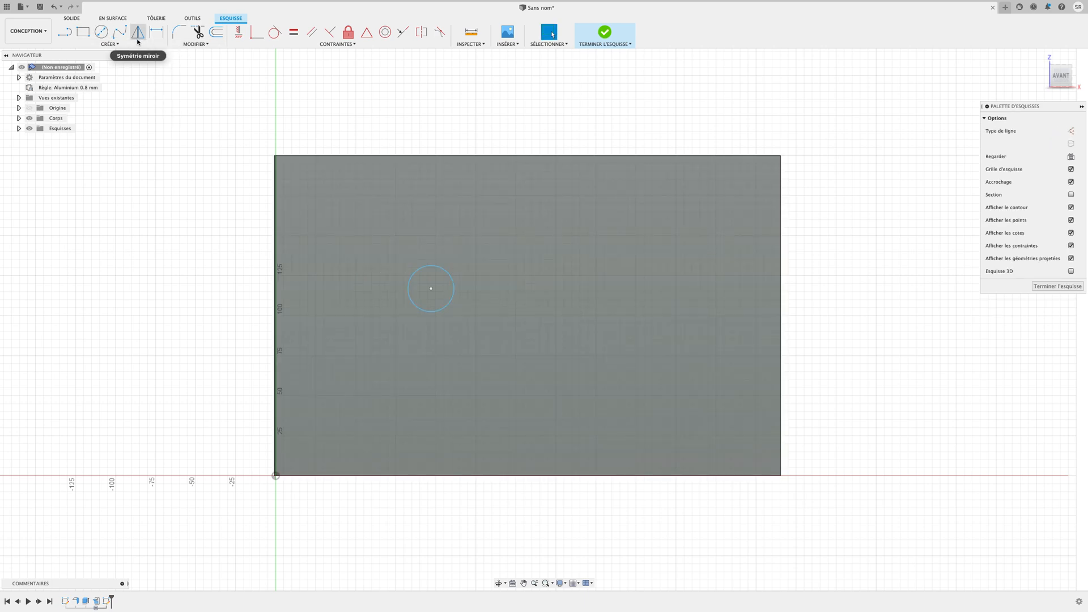
click(109, 43)
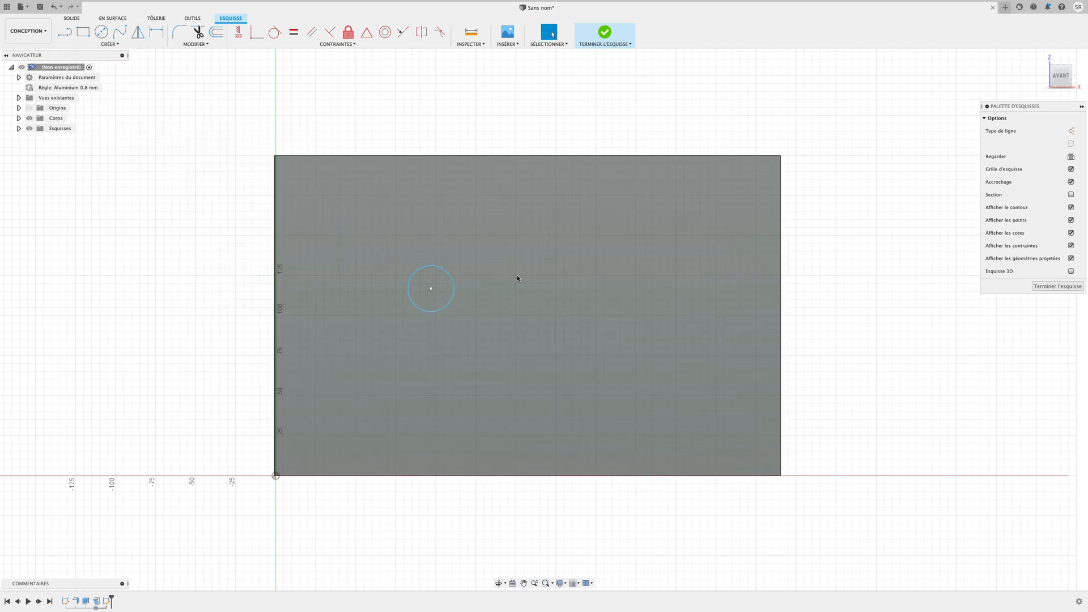
click(536, 272)
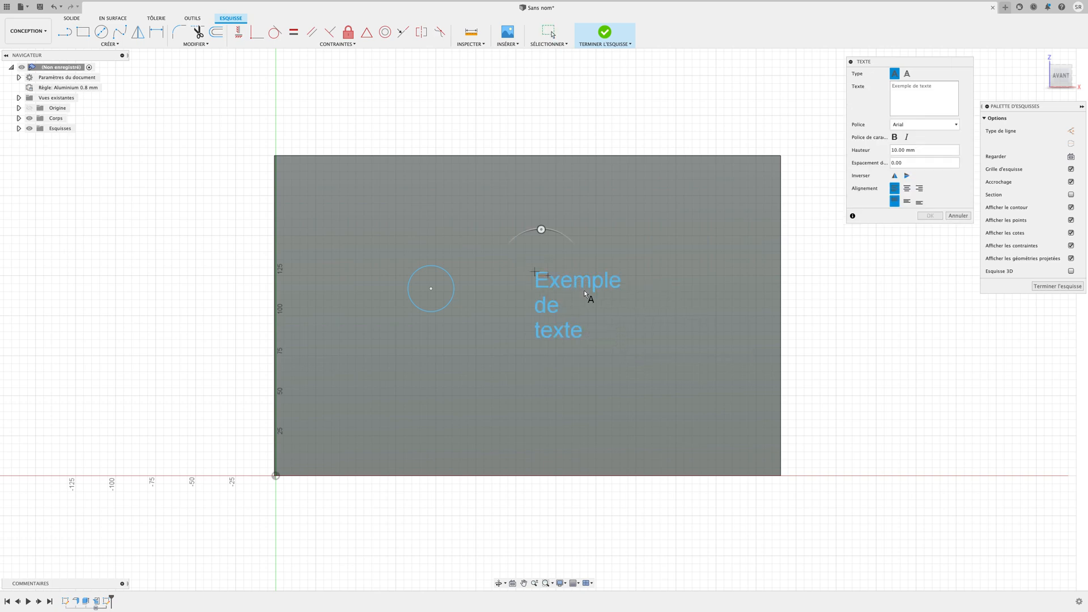
key(Escape)
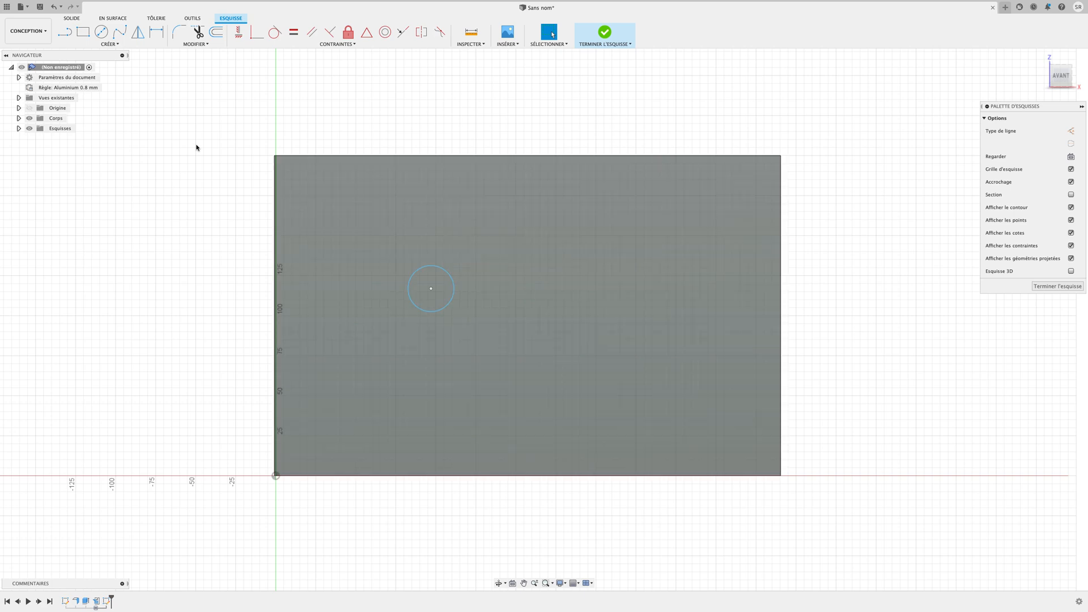
Add the sketch text "Fusion 360" in a frame to the right of the circle, in Arial with an increased text height.
click(86, 45)
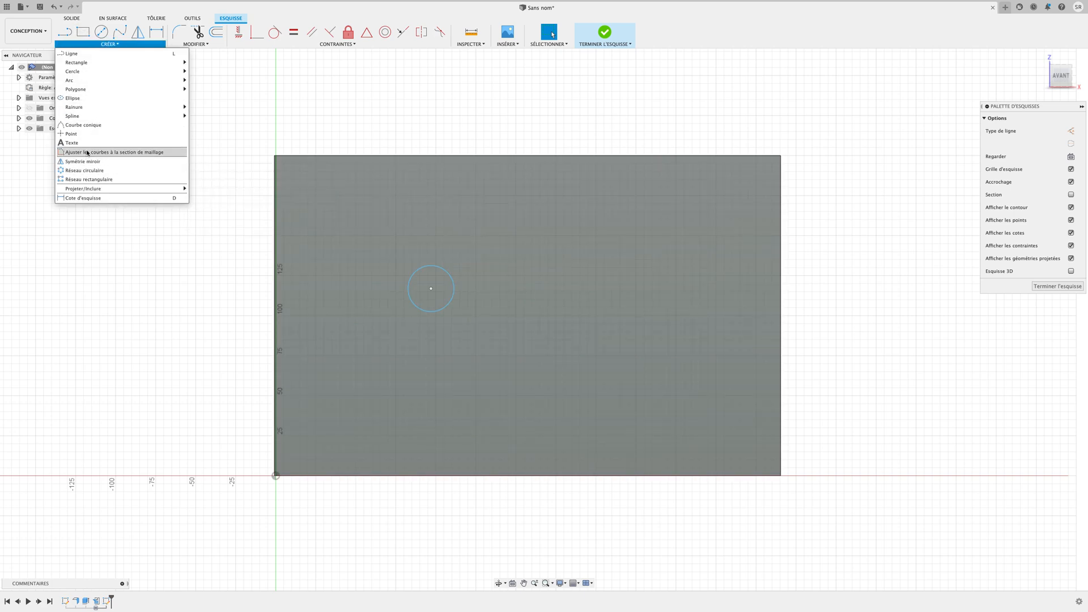
click(91, 145)
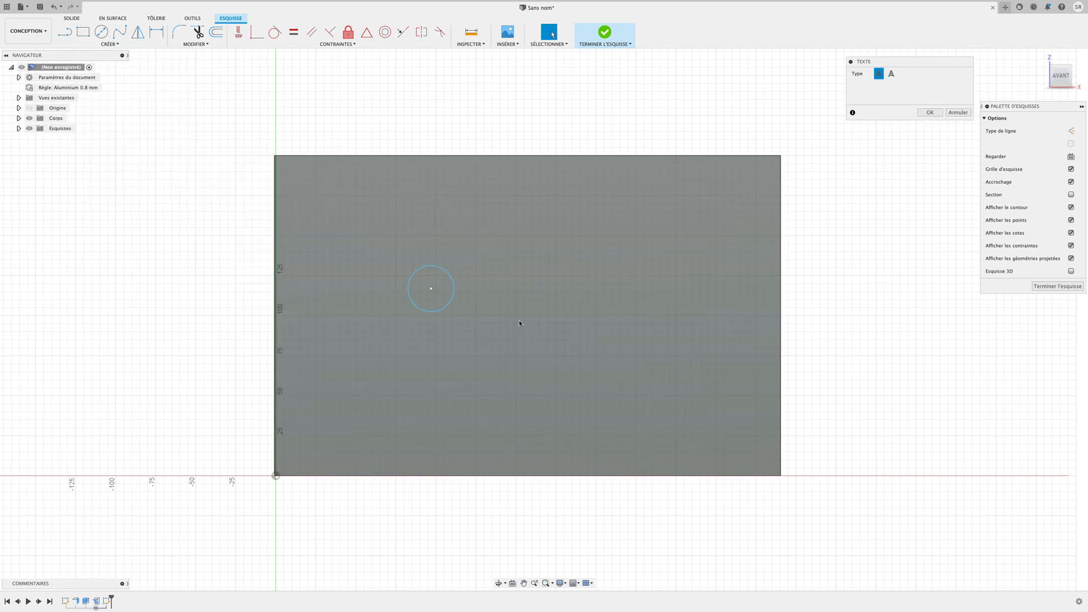
click(524, 268)
click(659, 339)
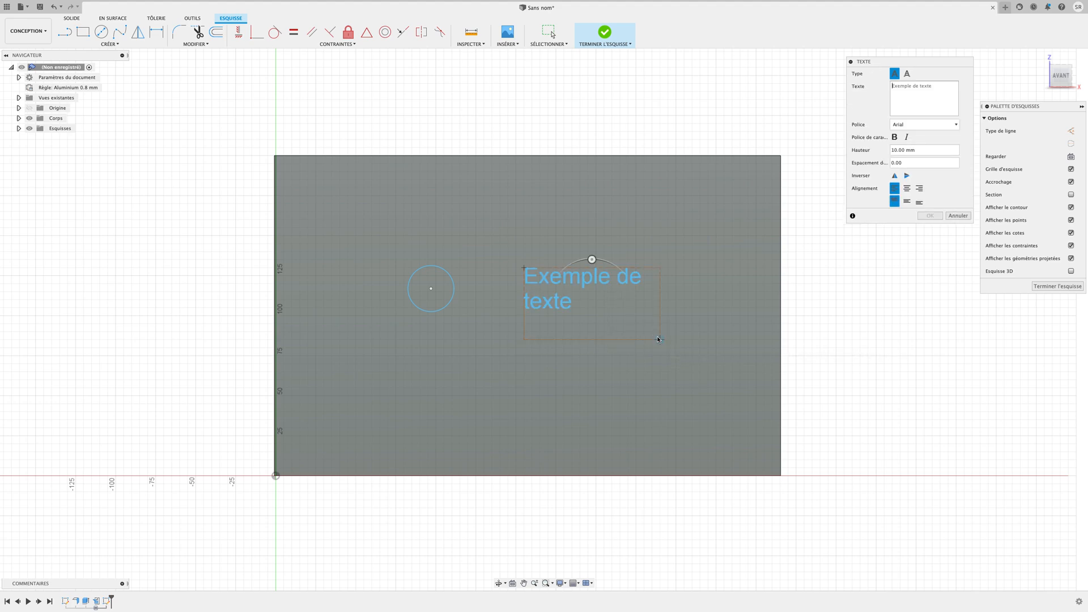
text(Fusion 360)
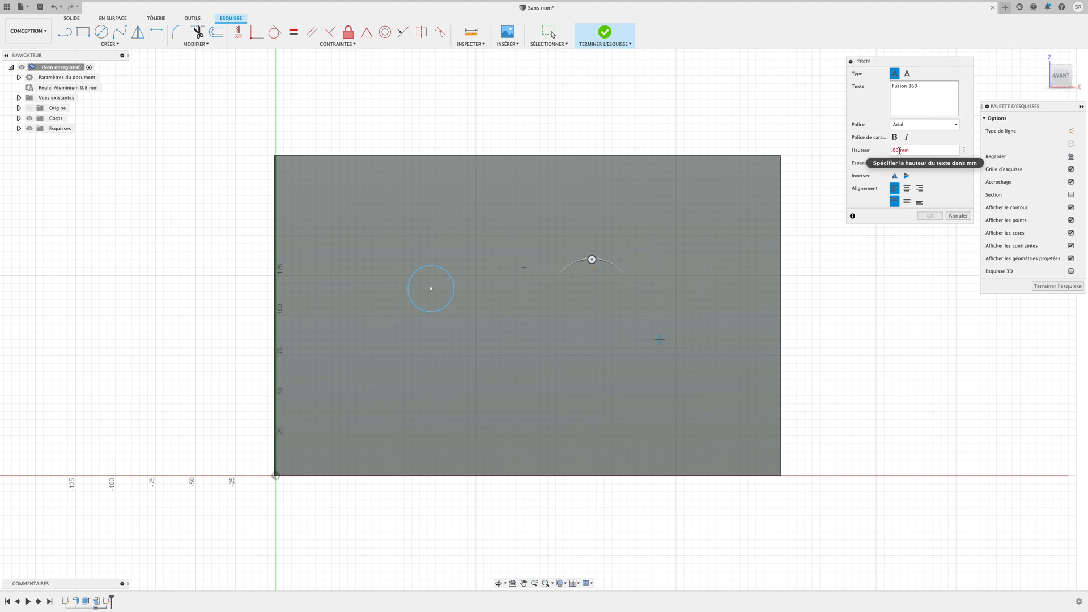
key(Return)
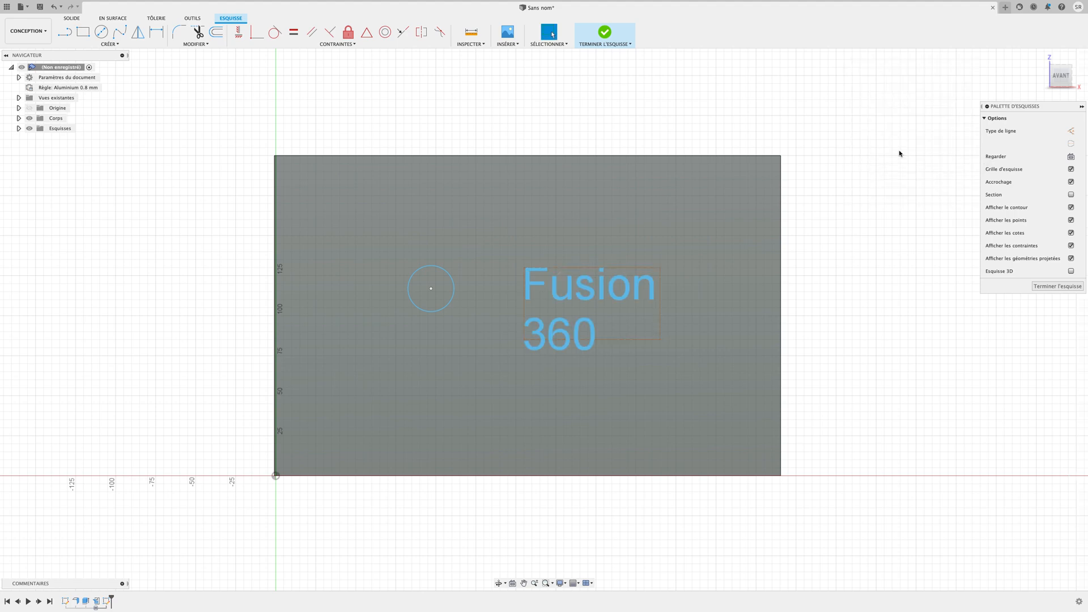
Widen the text frame so that "Fusion 360" fits on a single line, and finish the sketch.
click(632, 308)
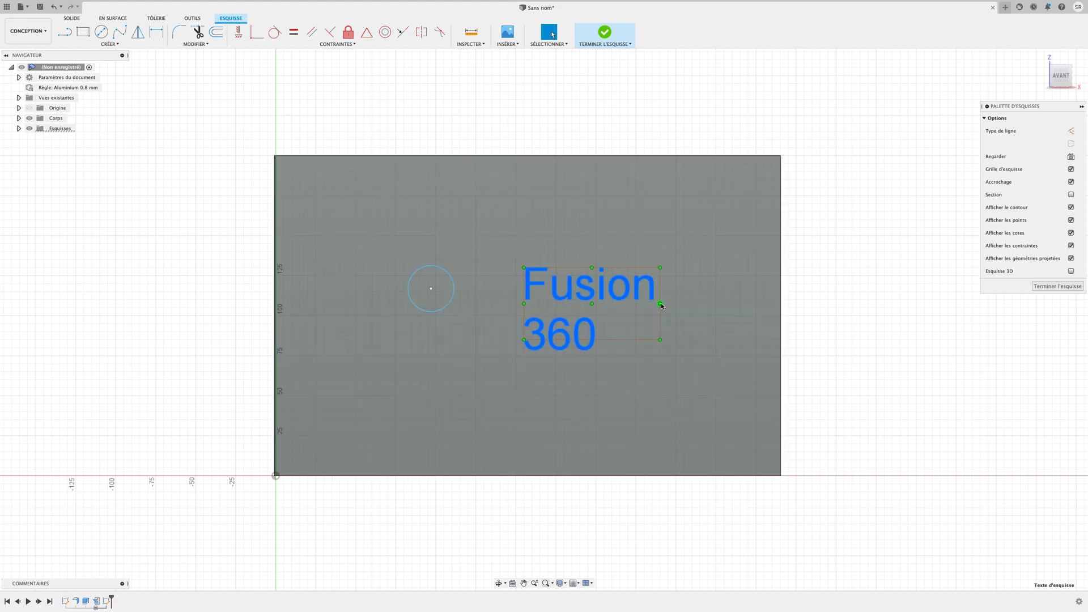
drag(689, 307, 751, 309)
drag(719, 226, 746, 303)
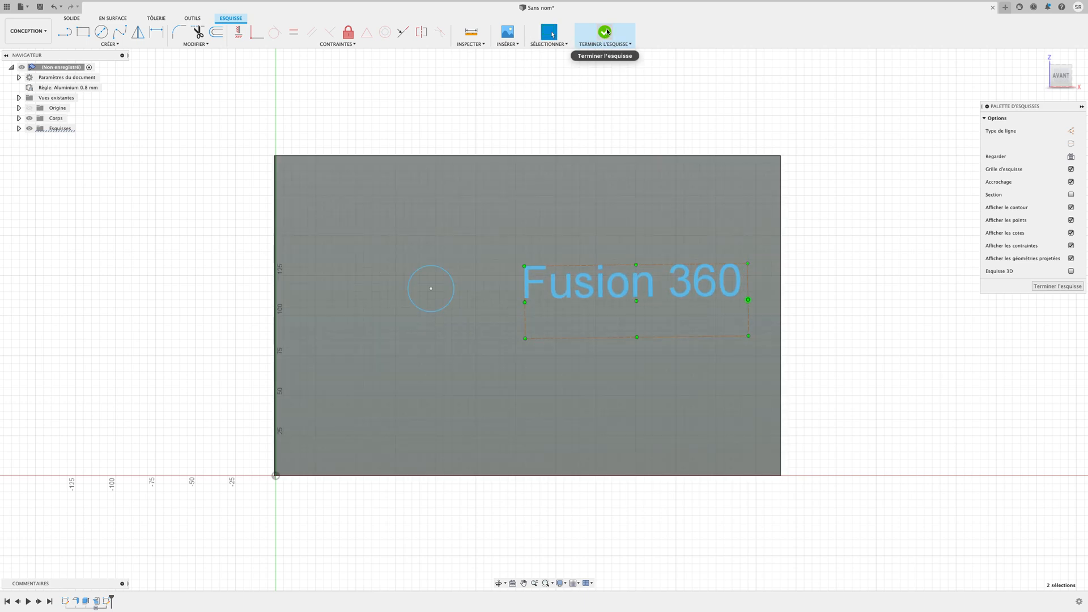
click(607, 46)
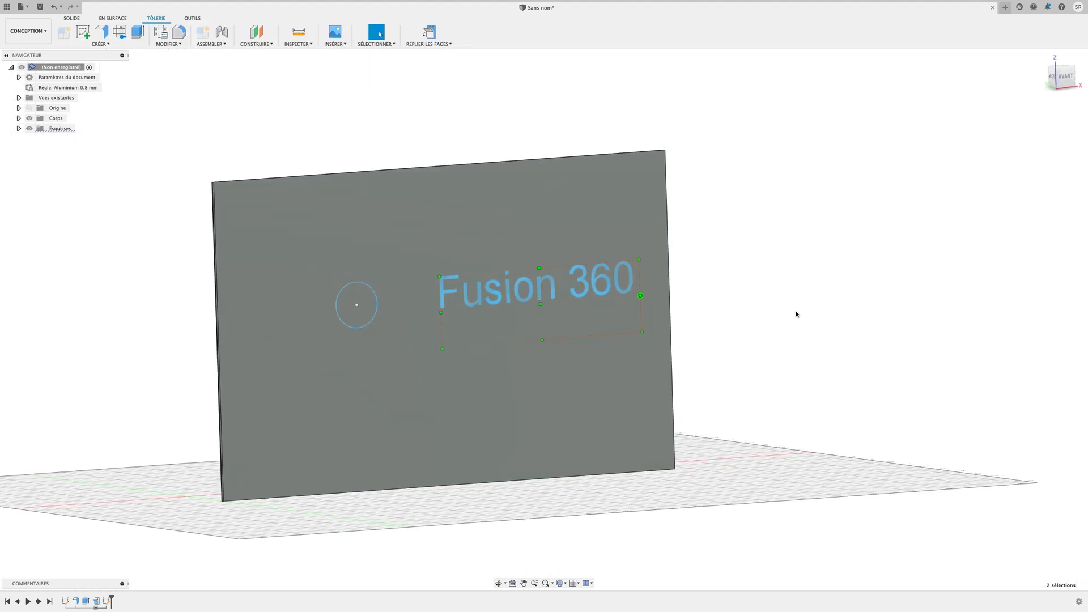
Cut the circle and the "Fusion 360" text through the flat sheet with an extrusion distance of -0.8 mm.
click(137, 35)
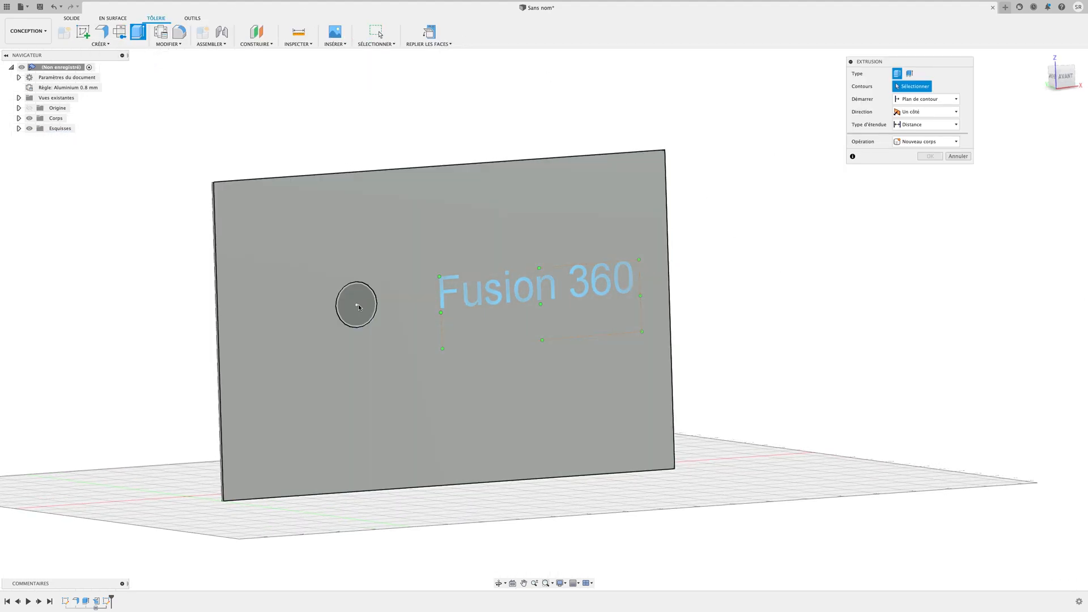
click(357, 305)
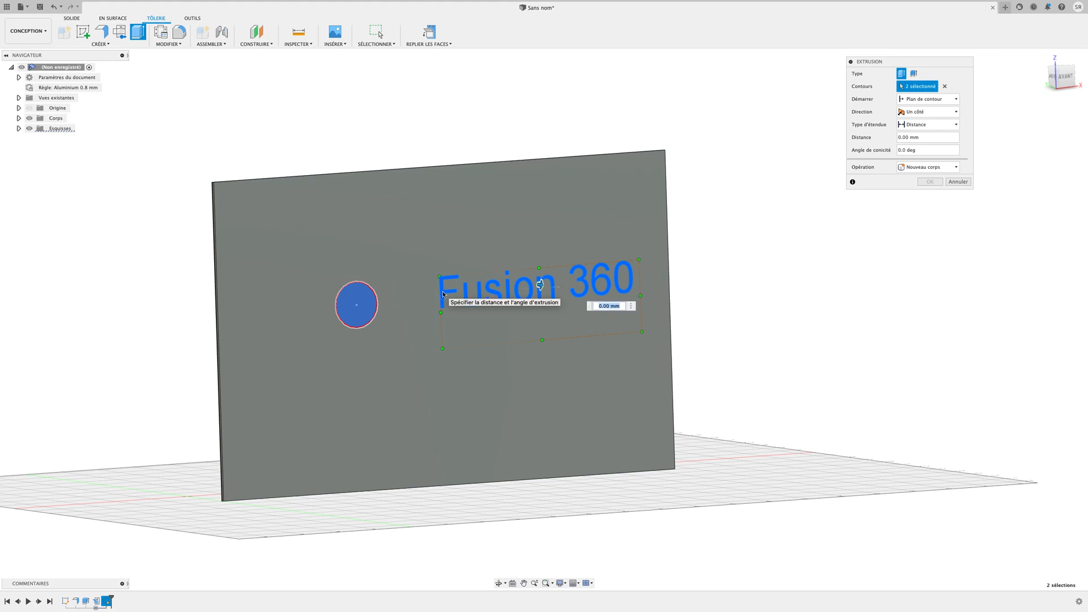
shift+middle_drag(515, 309, 539, 270)
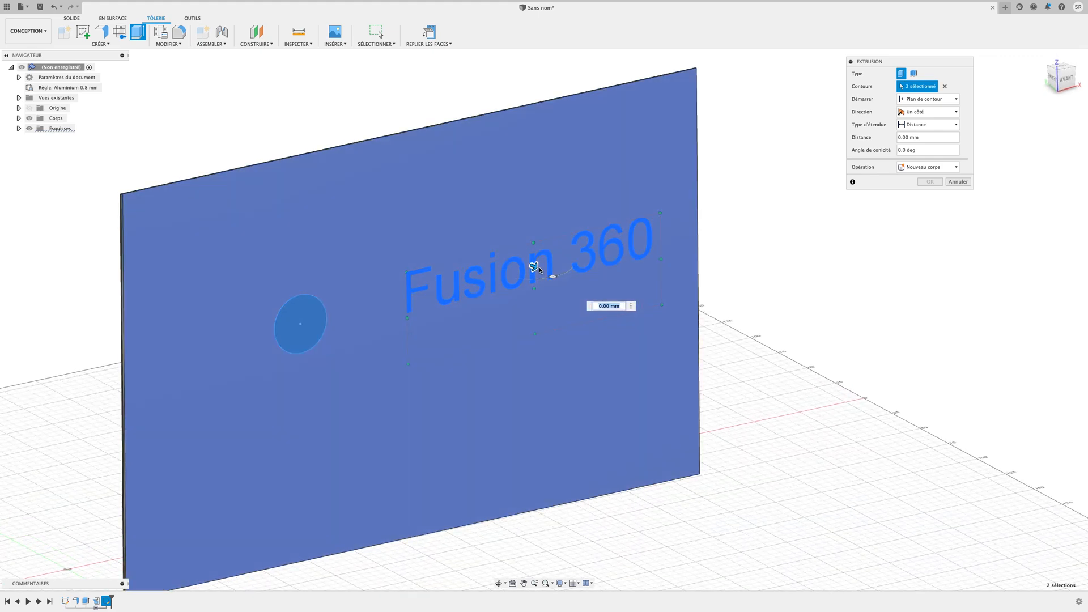
drag(513, 261, 474, 236)
scroll(479, 318, down, 2)
shift+middle_drag(514, 383, 287, 406)
text(-0.8)
key(Return)
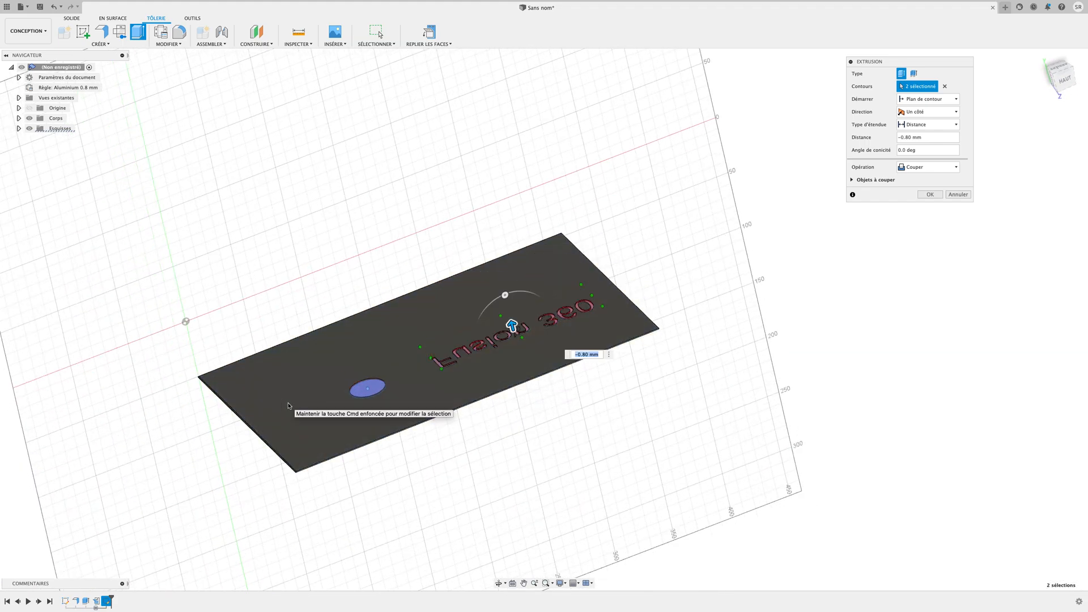
shift+middle_drag(412, 407, 567, 307)
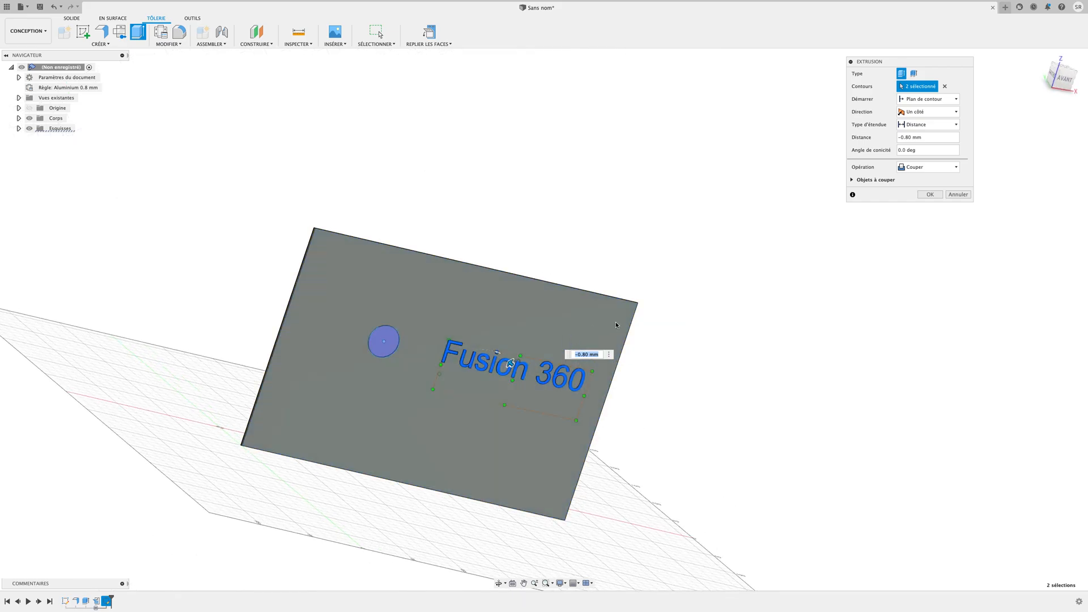
key(Return)
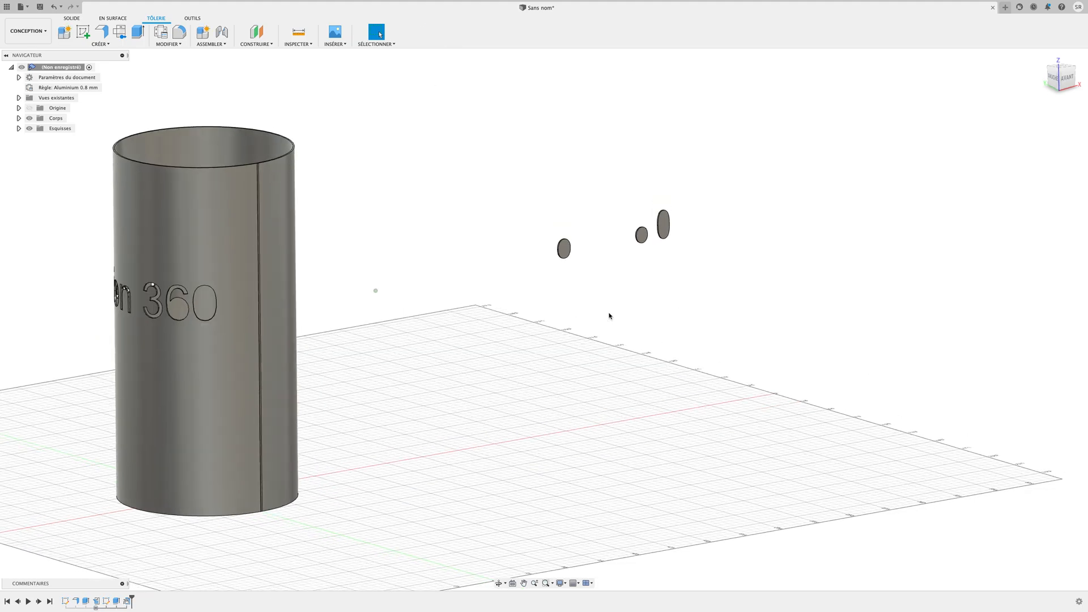
scroll(601, 332, up, 5)
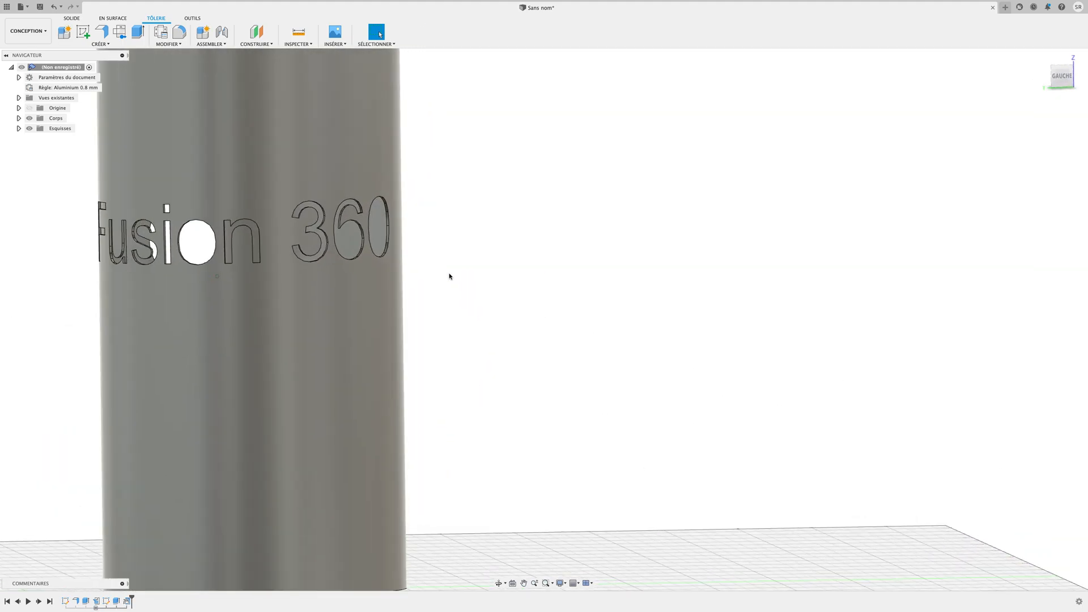
scroll(388, 236, down, 5)
shift+middle_drag(363, 320, 654, 403)
scroll(570, 301, down, 3)
Apply the "Cuivre - Brut" appearance from the library's metal category to the body of the refolded cylinder.
key(a)
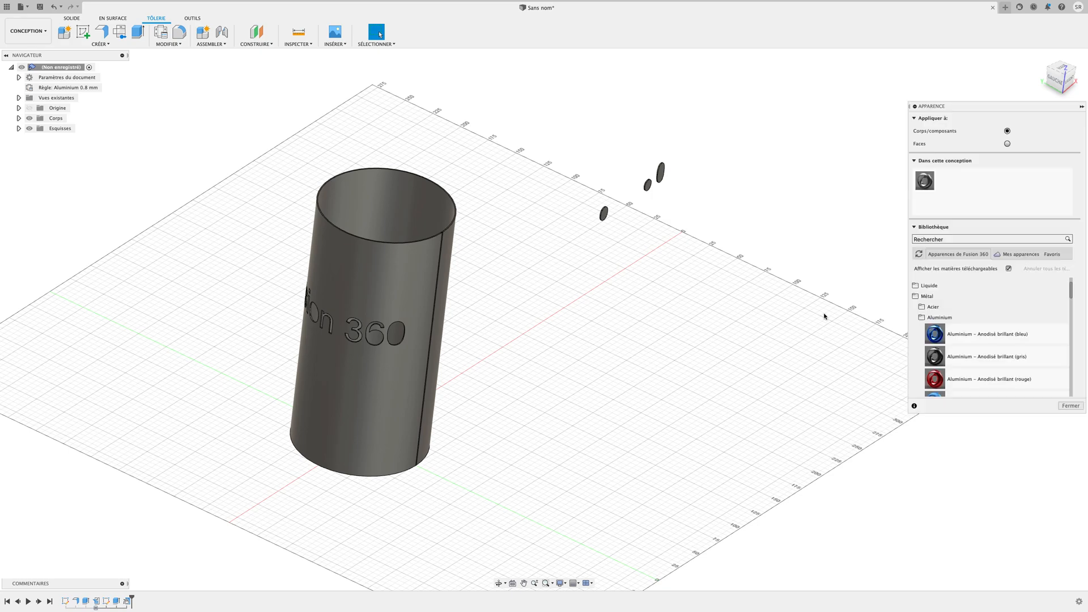
scroll(922, 299, down, 2)
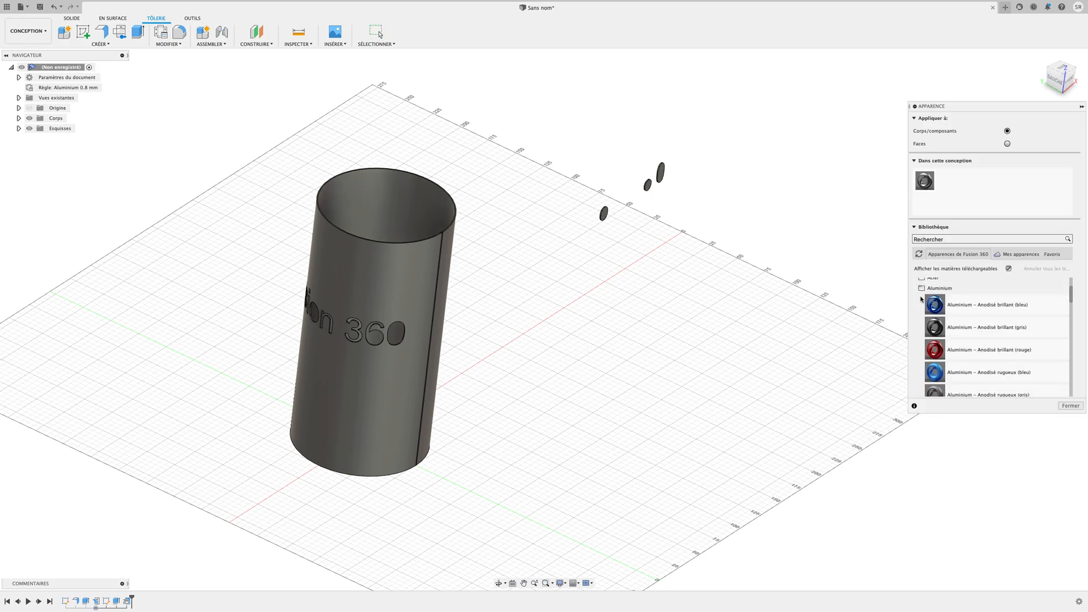
scroll(921, 317, up, 5)
scroll(921, 327, down, 10)
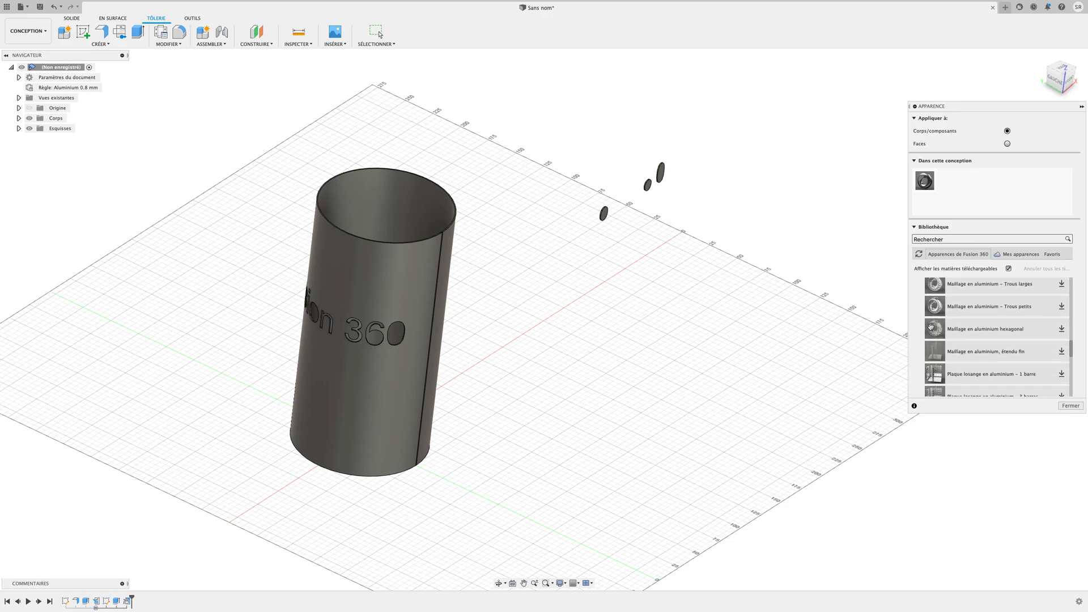
scroll(931, 327, down, 4)
scroll(933, 328, down, 3)
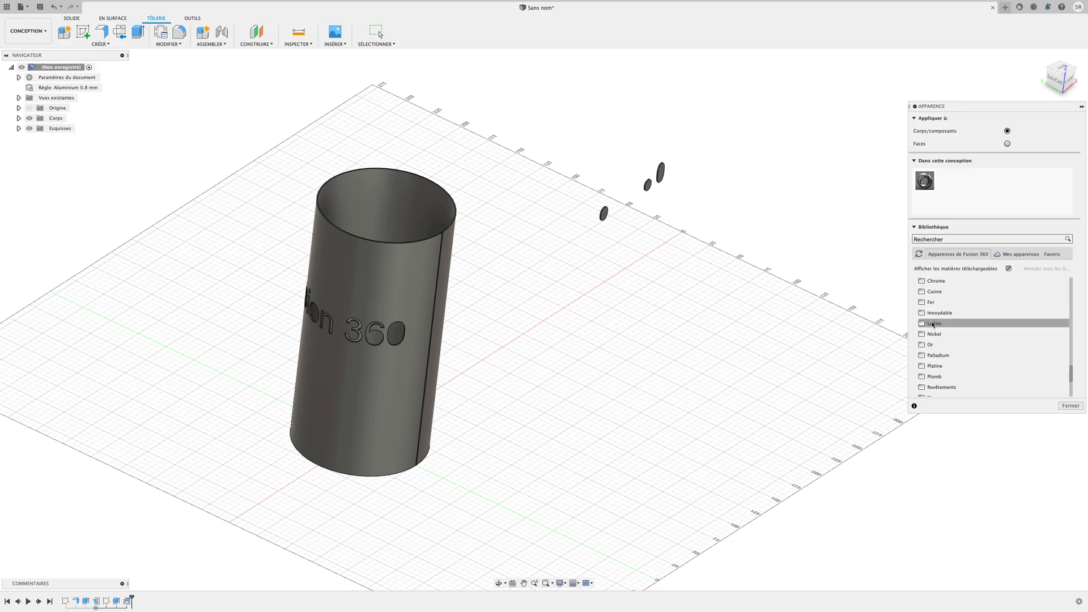
click(939, 294)
drag(935, 308, 400, 293)
shift+middle_drag(549, 380, 577, 372)
scroll(577, 372, up, 5)
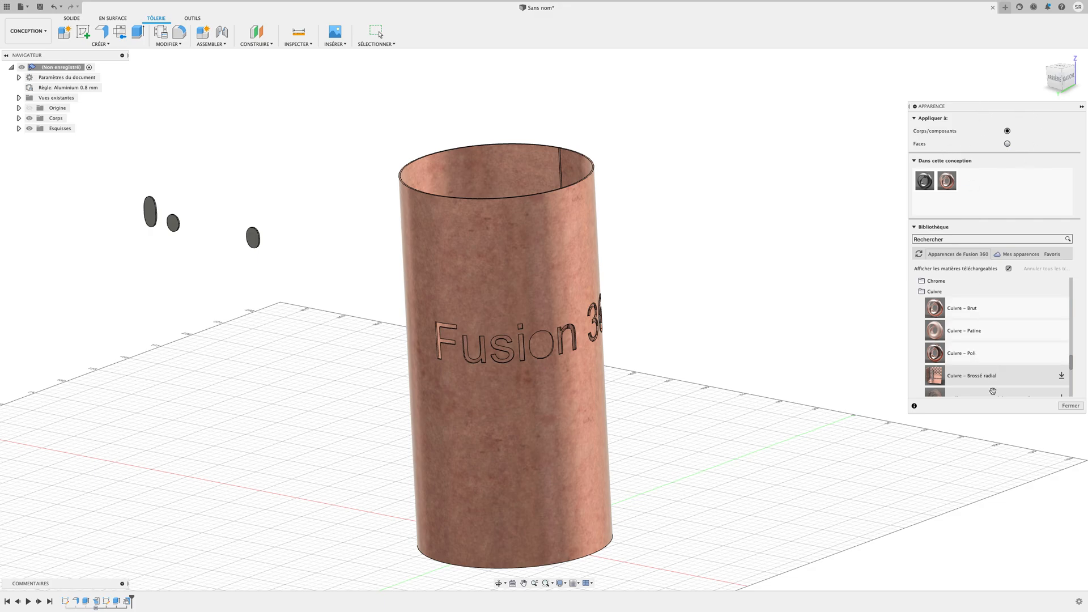
click(1064, 409)
scroll(772, 345, down, 3)
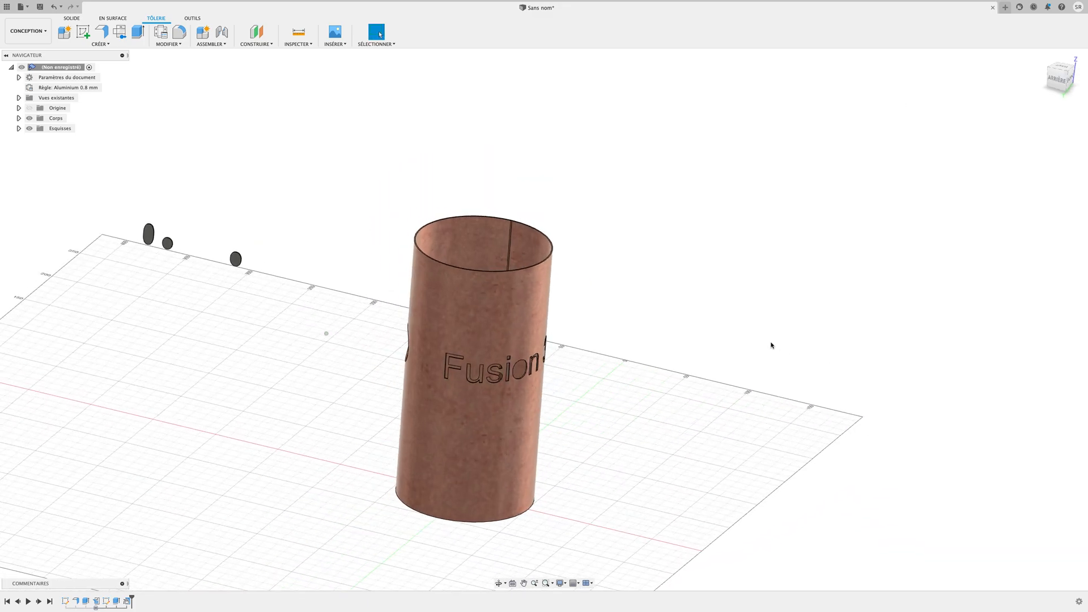